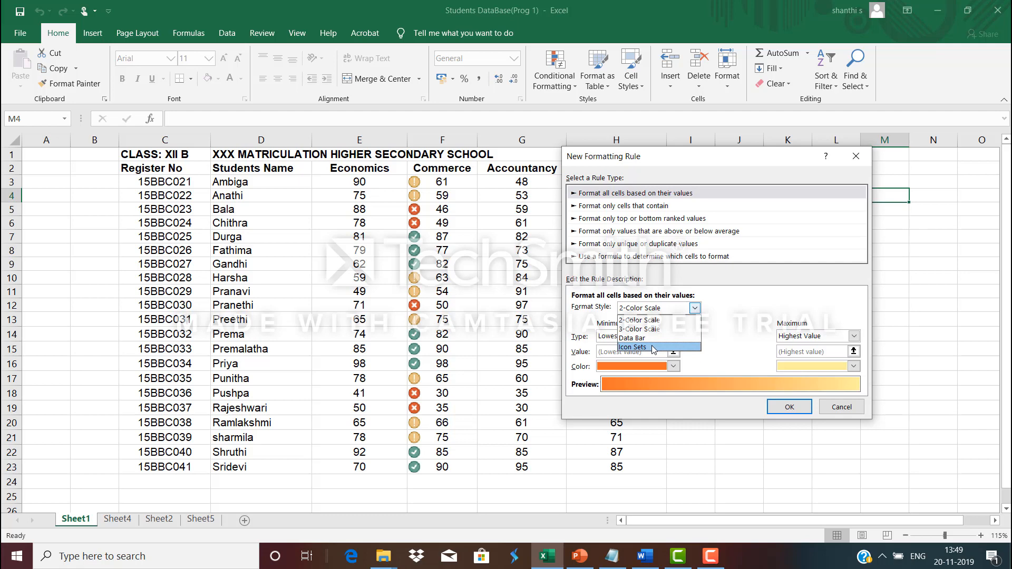
Step: Examine the Data Bar and Icon Sets format styles for a value-based rule, including the available icon styles
click(654, 338)
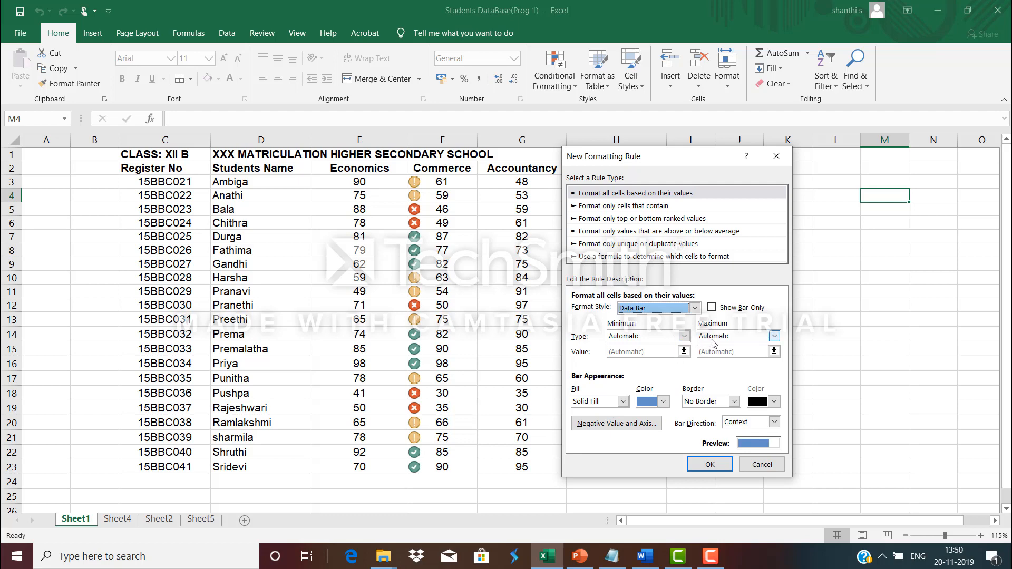
click(695, 308)
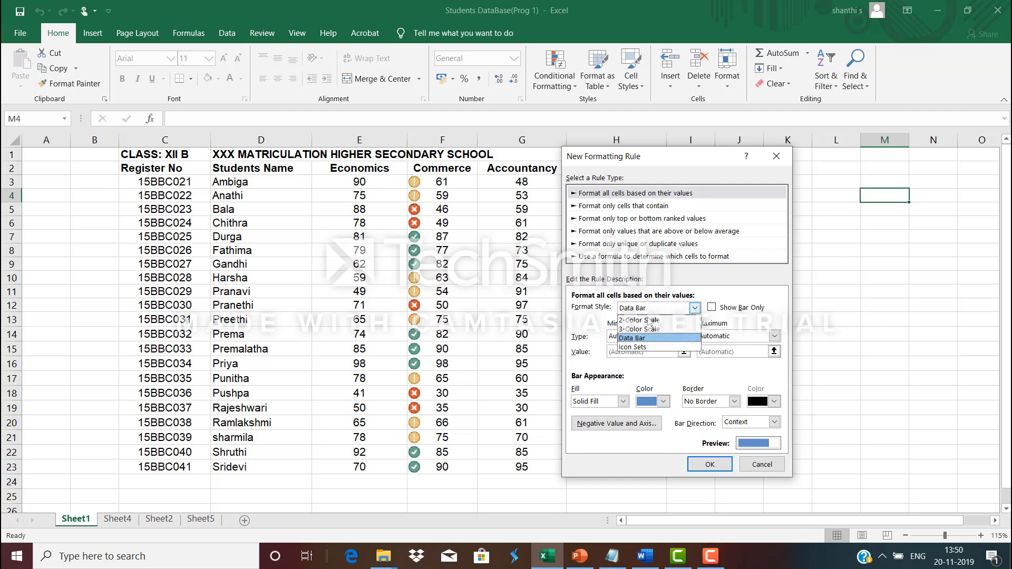
click(643, 348)
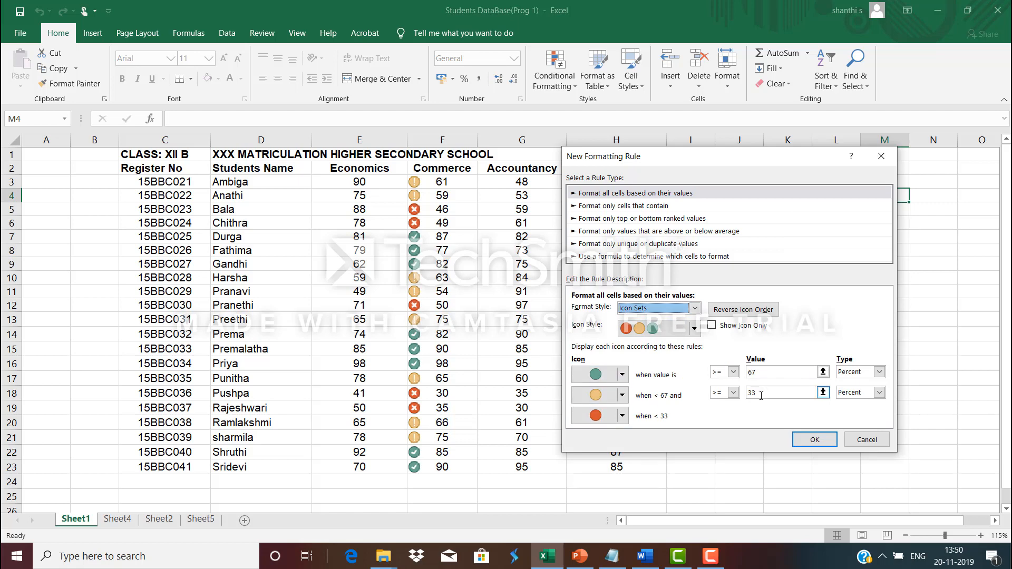
click(689, 331)
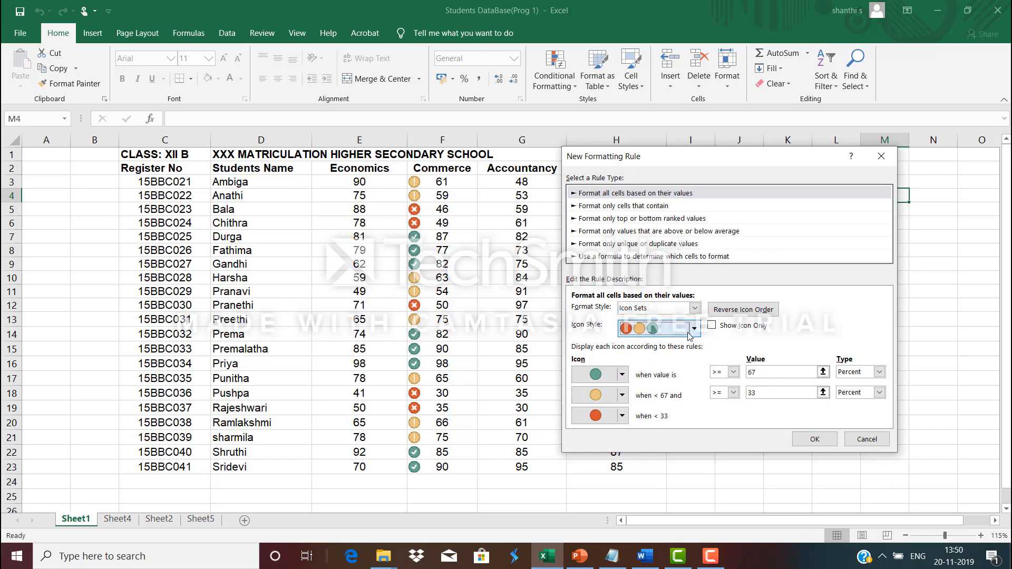
click(695, 331)
scroll(657, 402, down, 3)
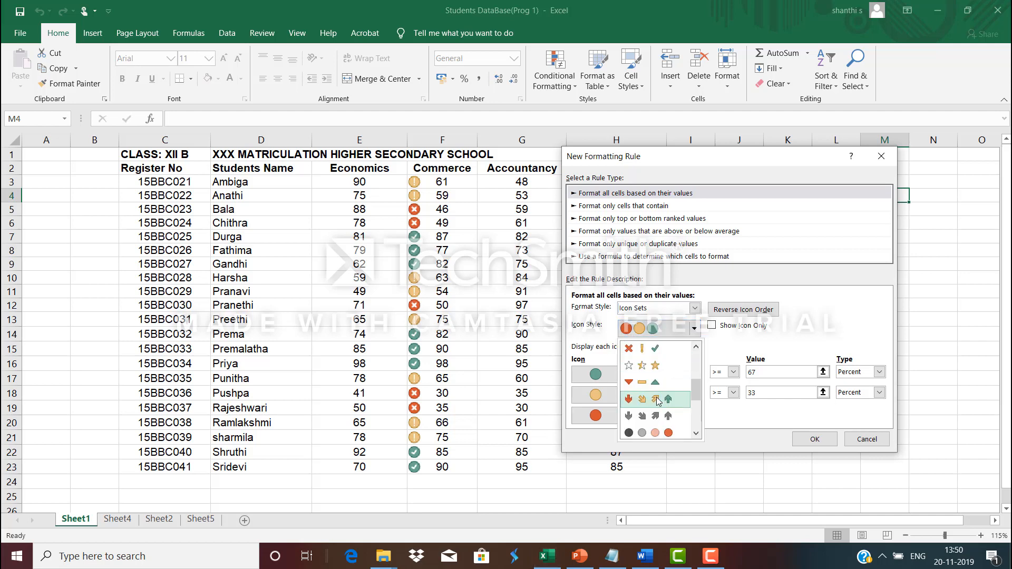
scroll(657, 401, down, 2)
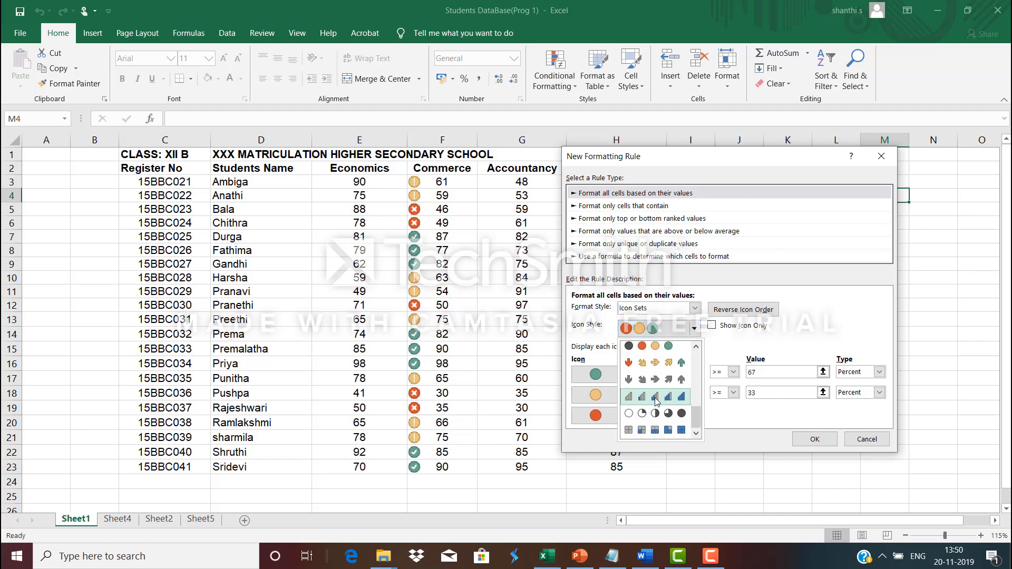
scroll(656, 401, up, 2)
scroll(656, 402, up, 2)
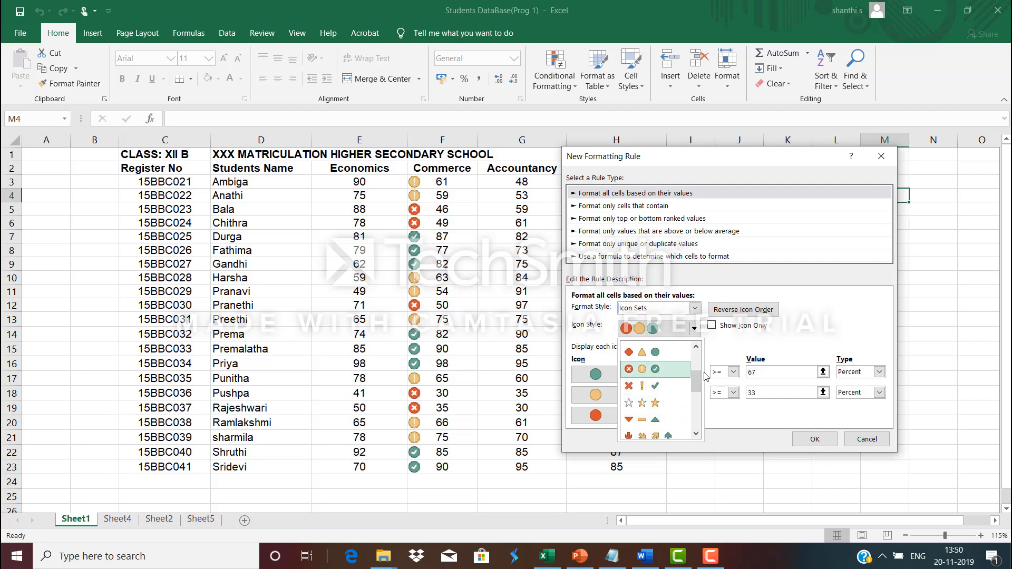
click(730, 354)
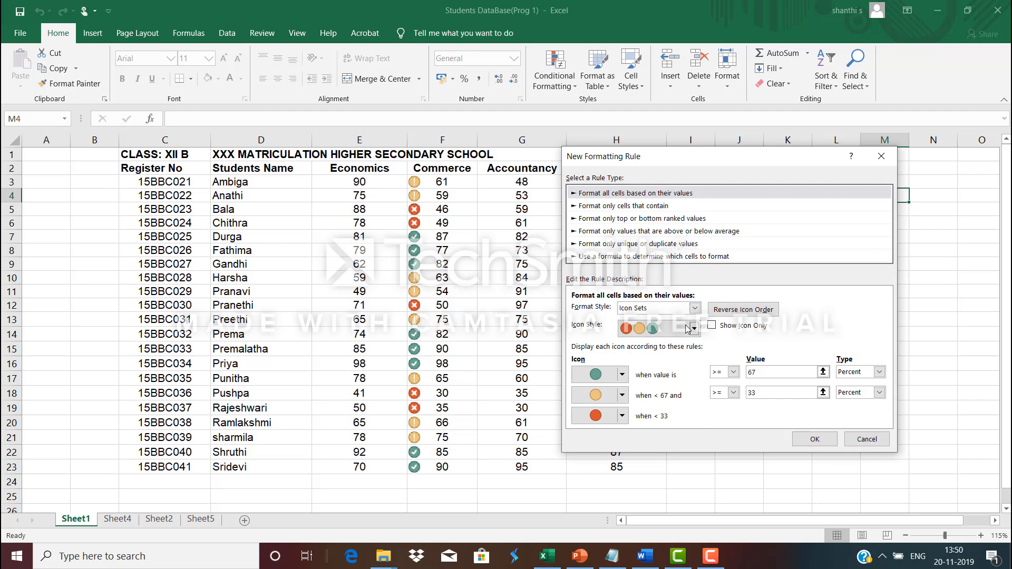
Step: Switch the rule type to Format only cells that contain and examine its Cell Value criteria and comparison operators
click(648, 207)
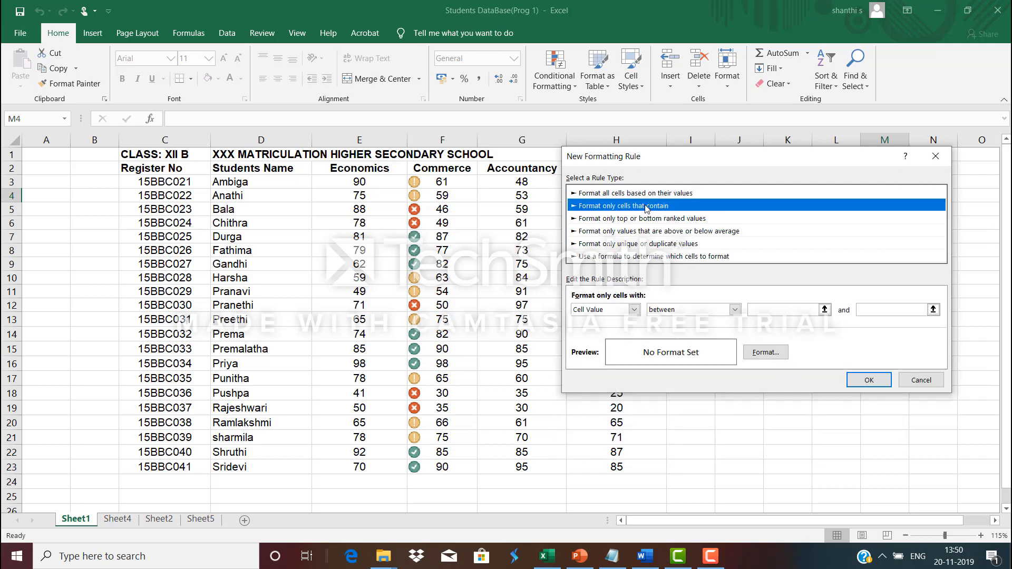
click(634, 309)
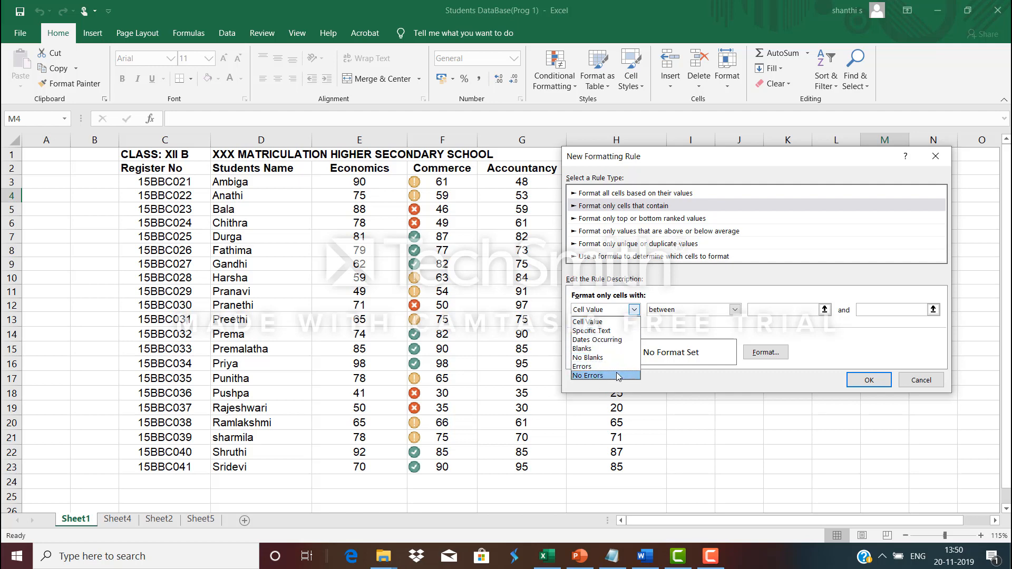
click(636, 323)
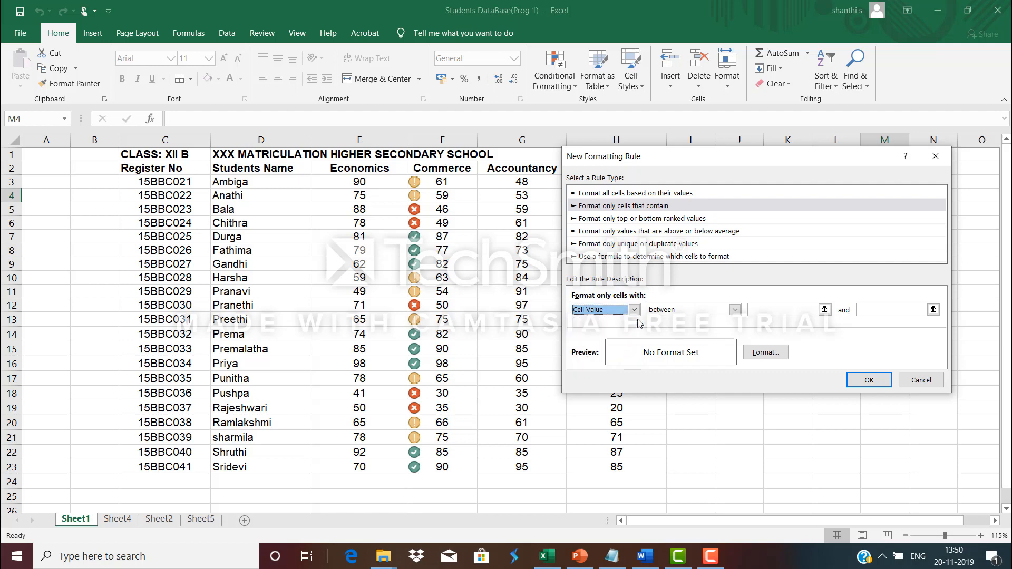
click(735, 310)
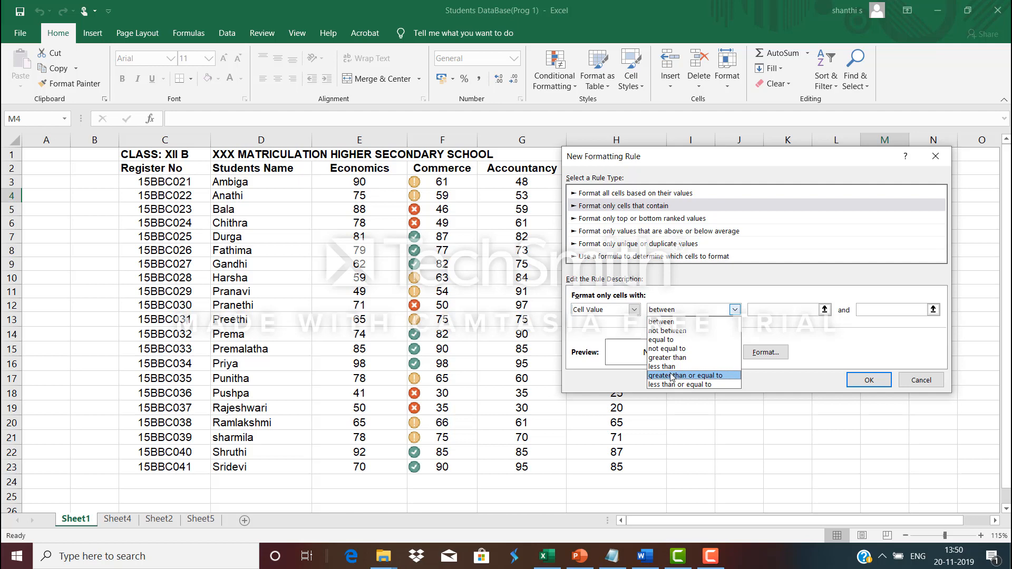
click(634, 310)
Step: Set the cell criterion to Specific Text and examine its text-matching conditions
click(634, 310)
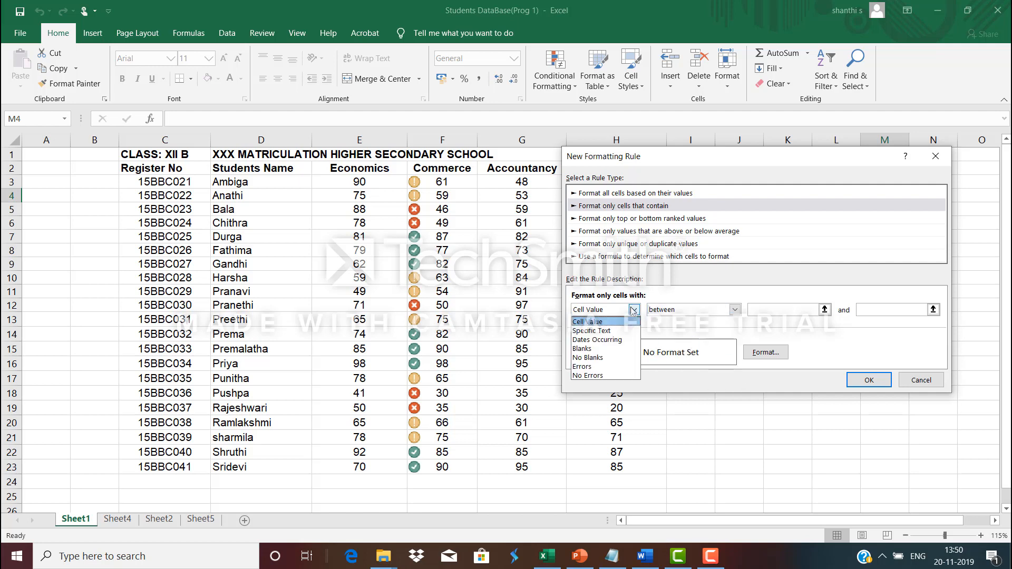
click(623, 331)
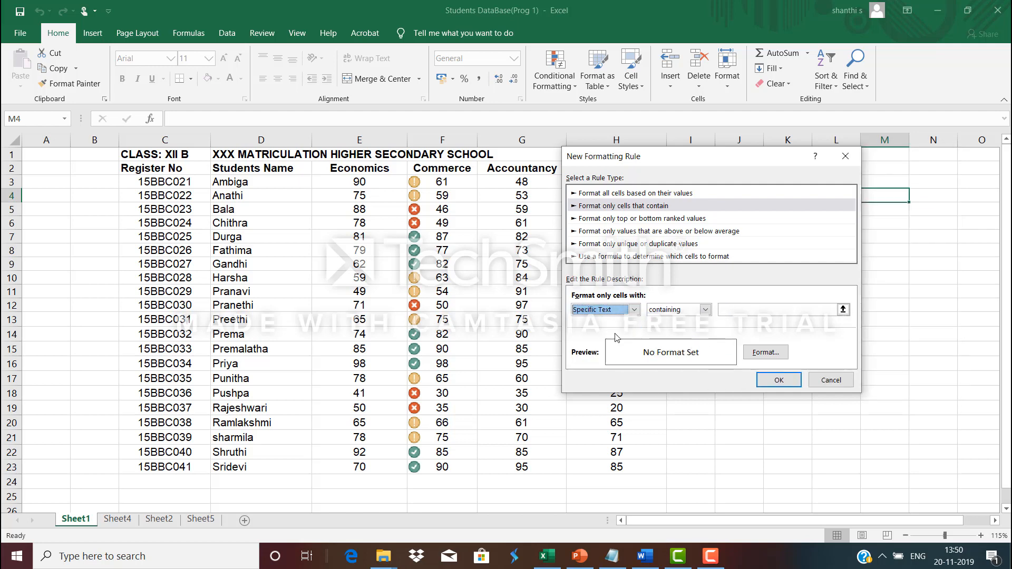
click(684, 311)
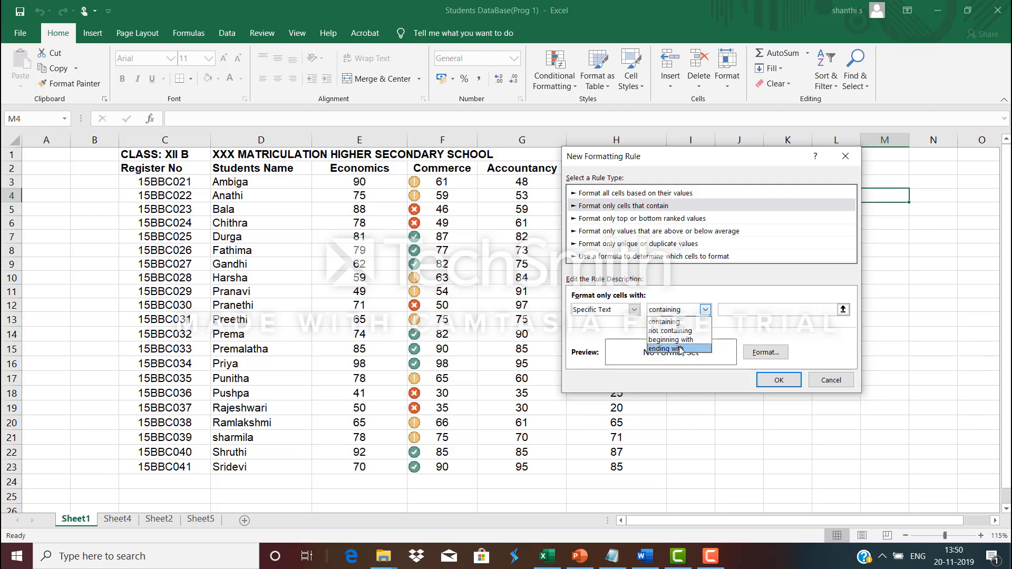
click(634, 312)
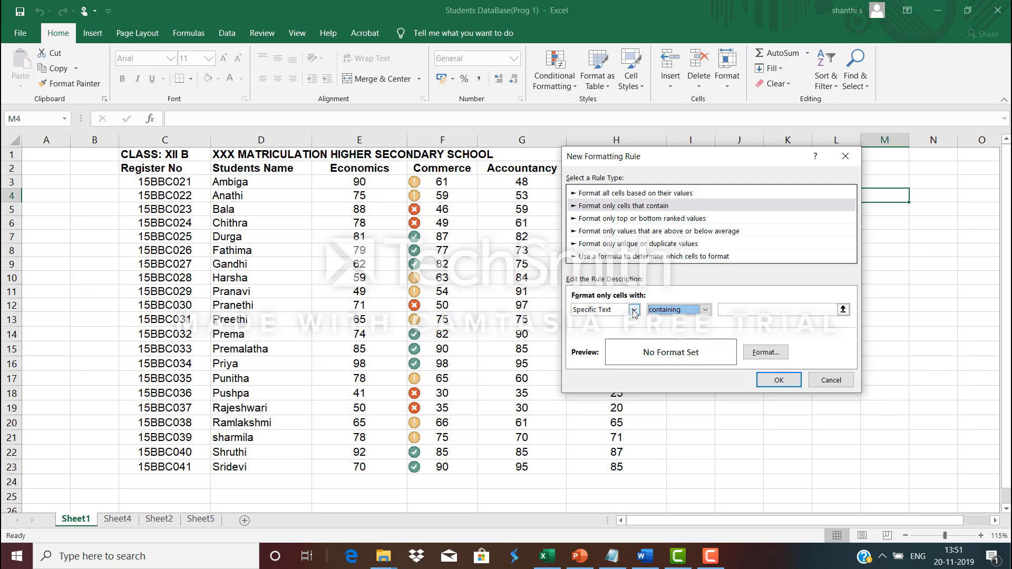
Step: Set the cell criterion to Dates Occurring and examine the date periods it offers
click(634, 312)
click(619, 342)
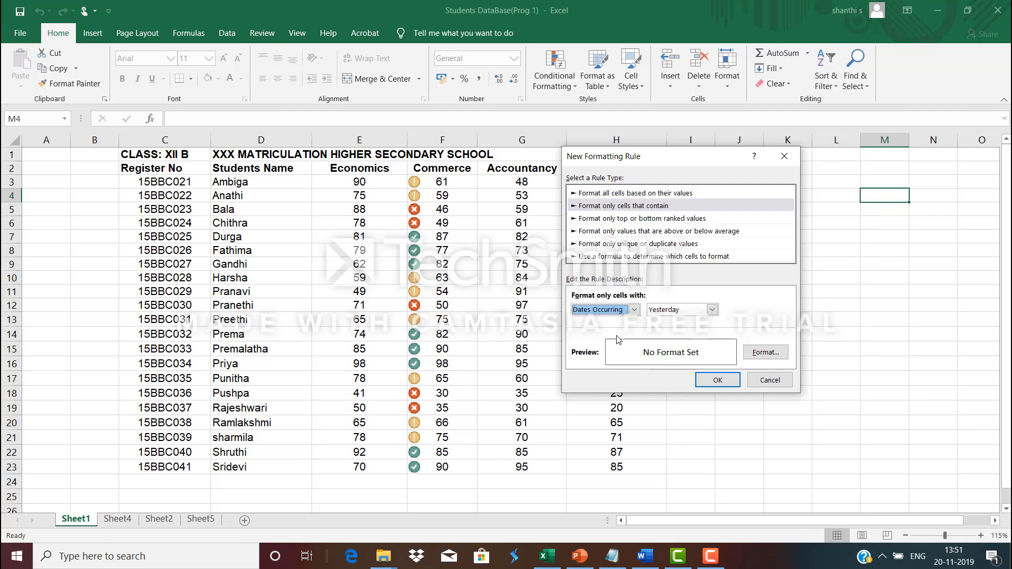
click(661, 311)
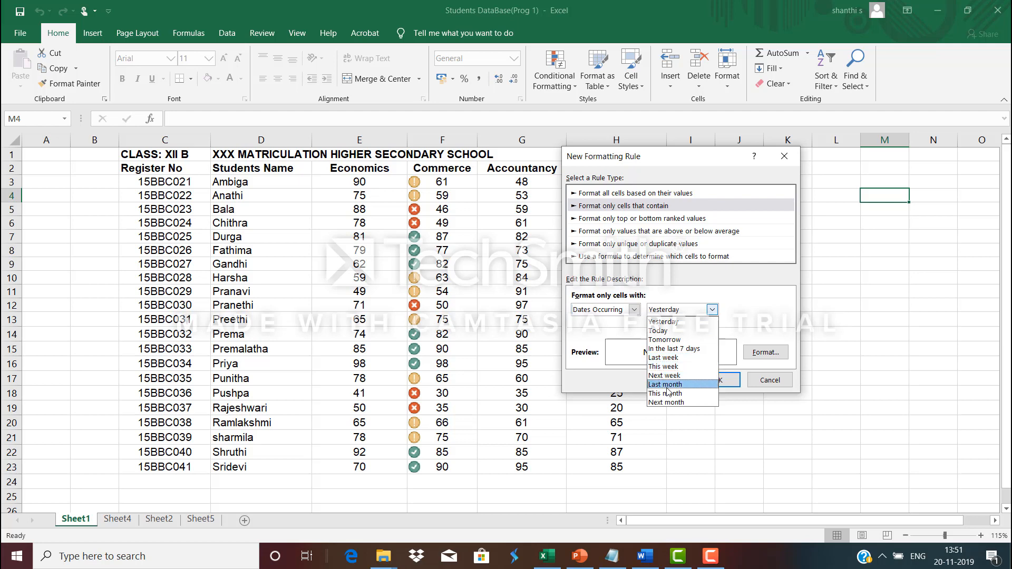
click(632, 330)
Step: Look at the Blanks criterion and its alternatives, and return the criterion to Cell Value
click(634, 310)
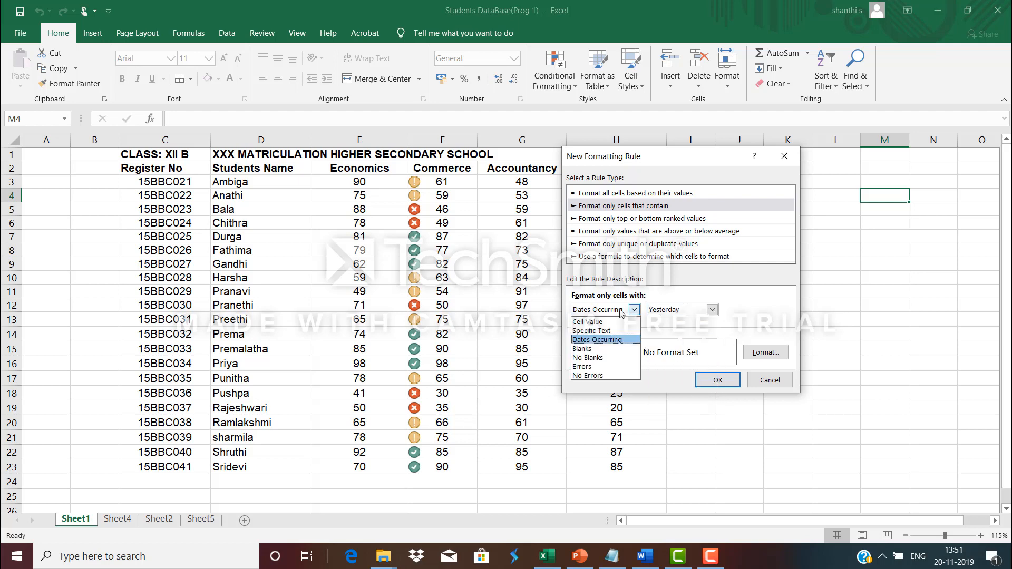
click(606, 350)
click(634, 310)
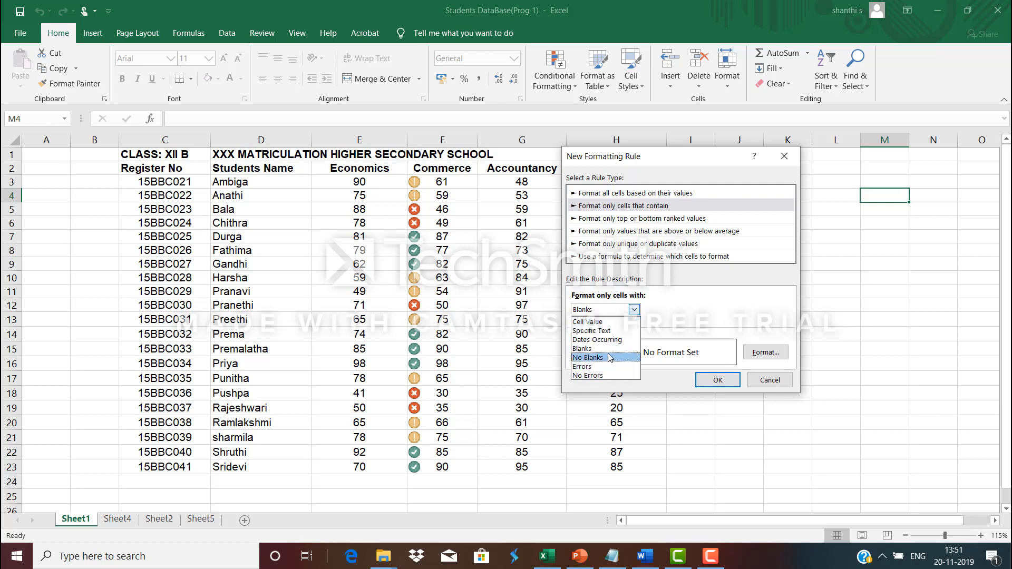
click(633, 323)
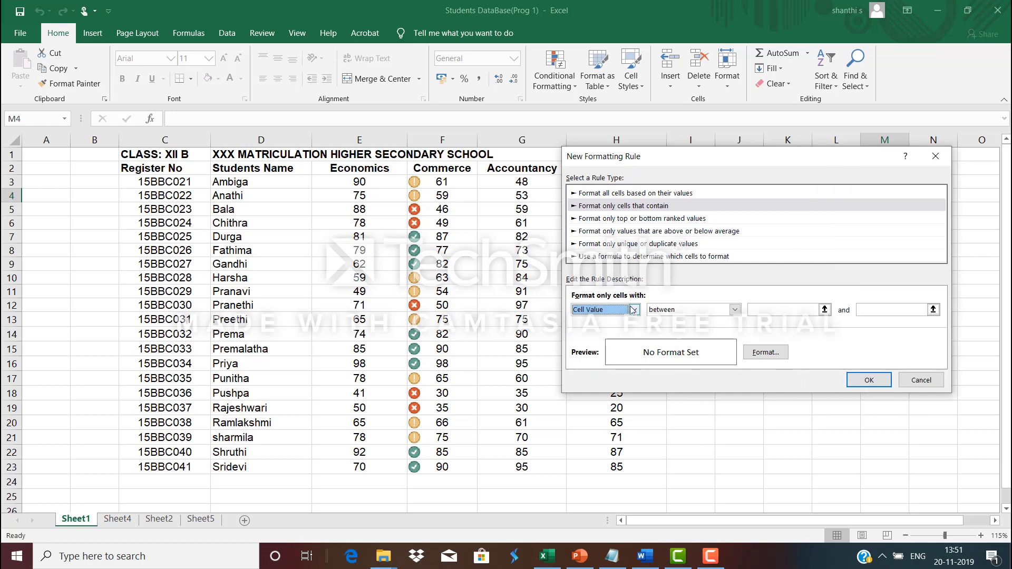
click(633, 310)
click(643, 301)
Step: Examine the options of the top or bottom ranked and the above or below average rule types
click(666, 222)
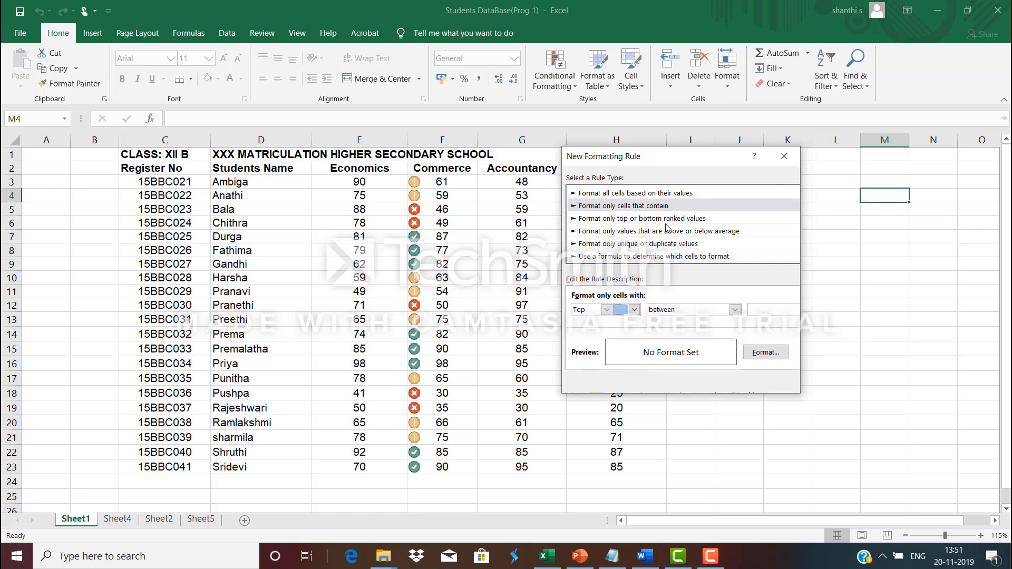
click(606, 311)
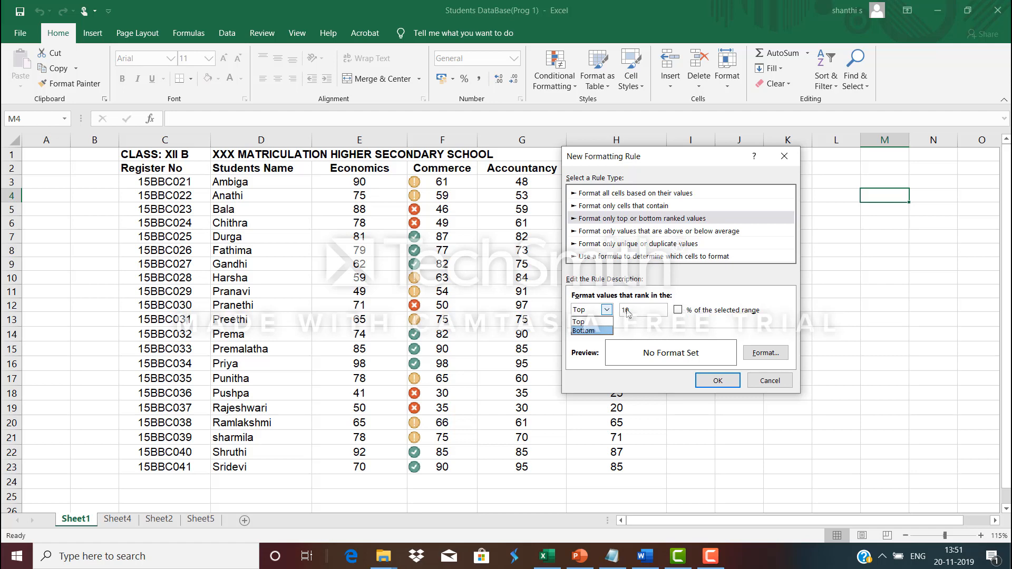
click(622, 238)
click(624, 235)
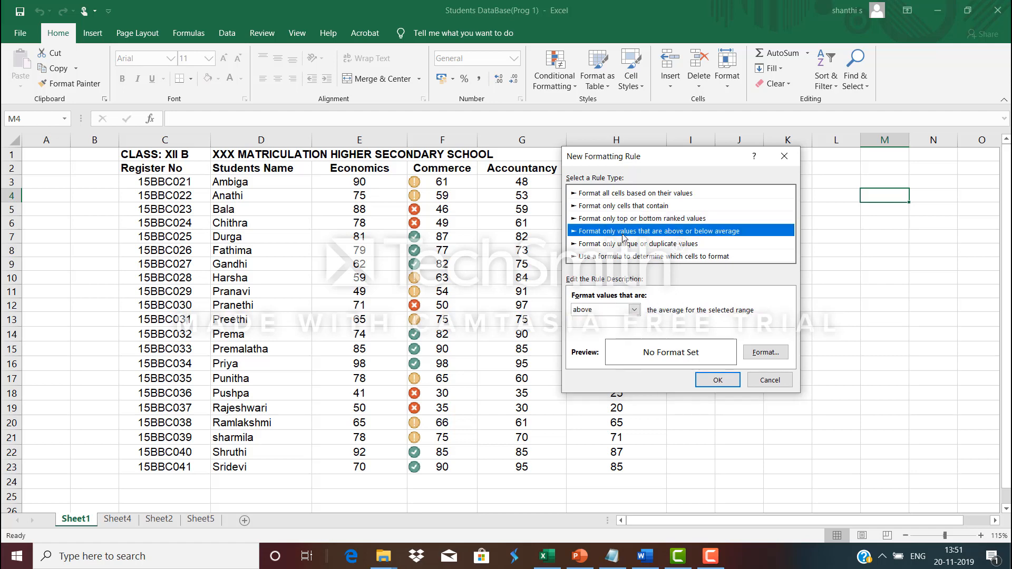
click(611, 309)
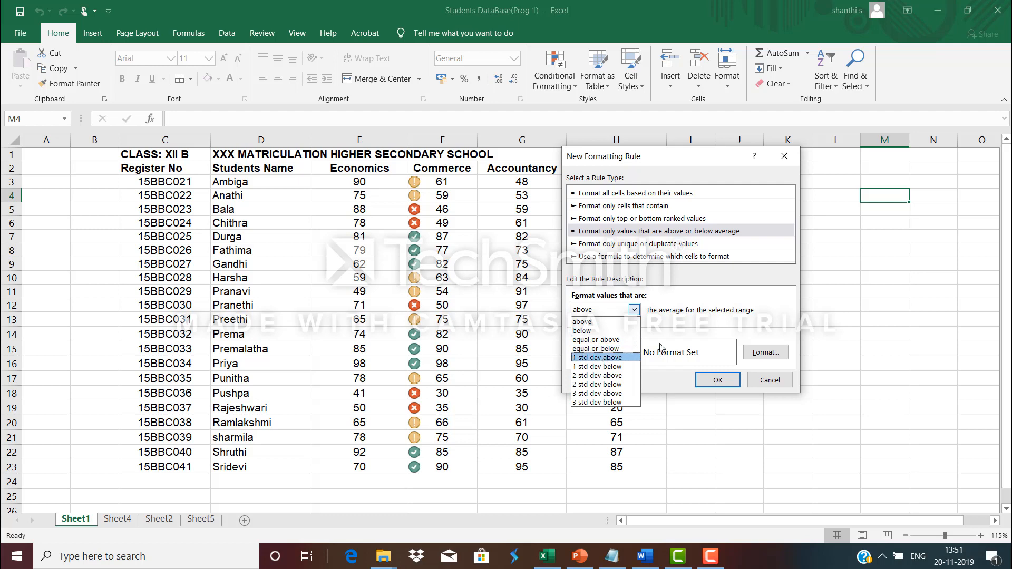
key(Down)
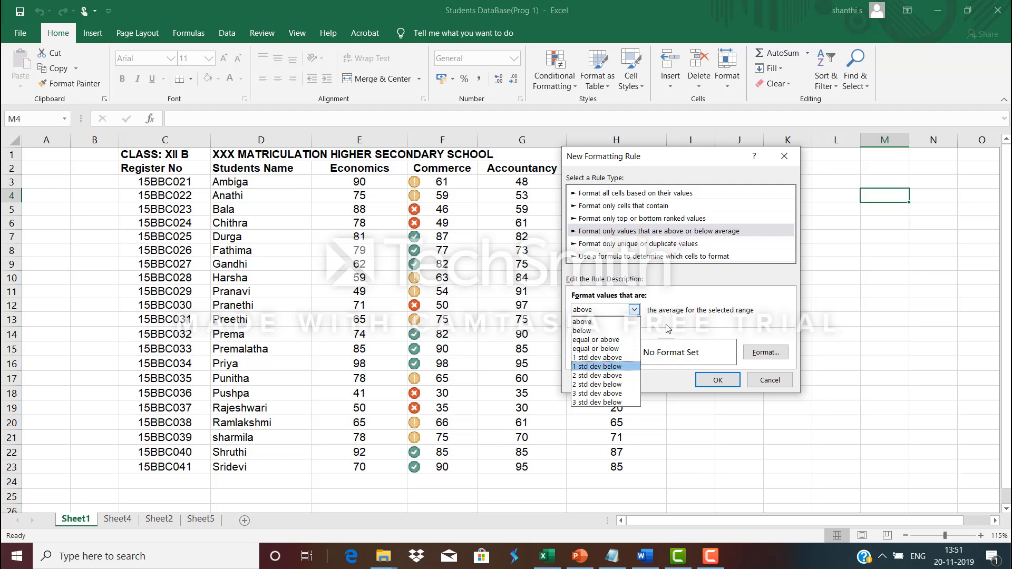
click(669, 329)
Step: Examine the unique or duplicate and formula-based rule types, and close the new formatting rule without creating it
click(638, 244)
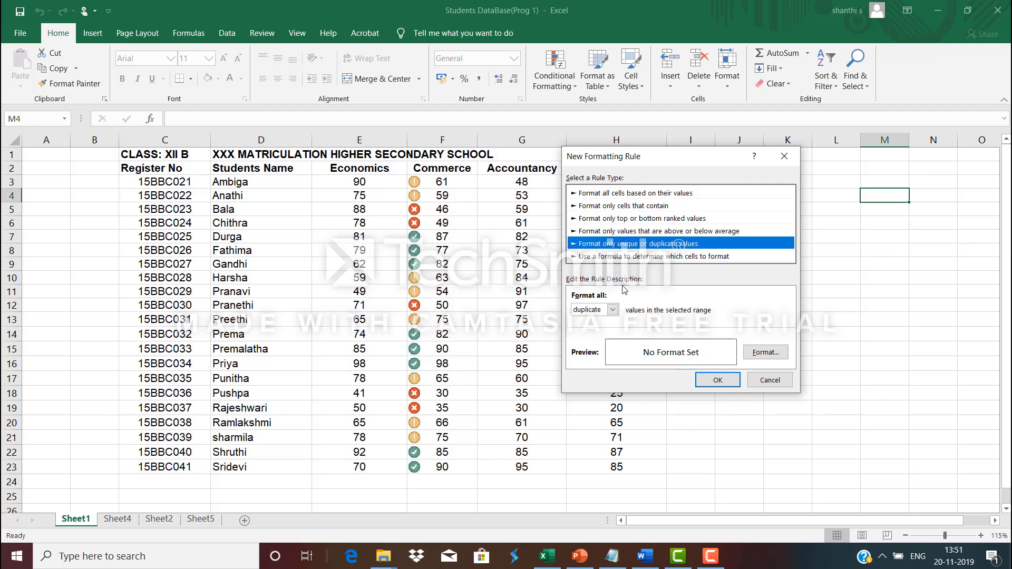
click(639, 257)
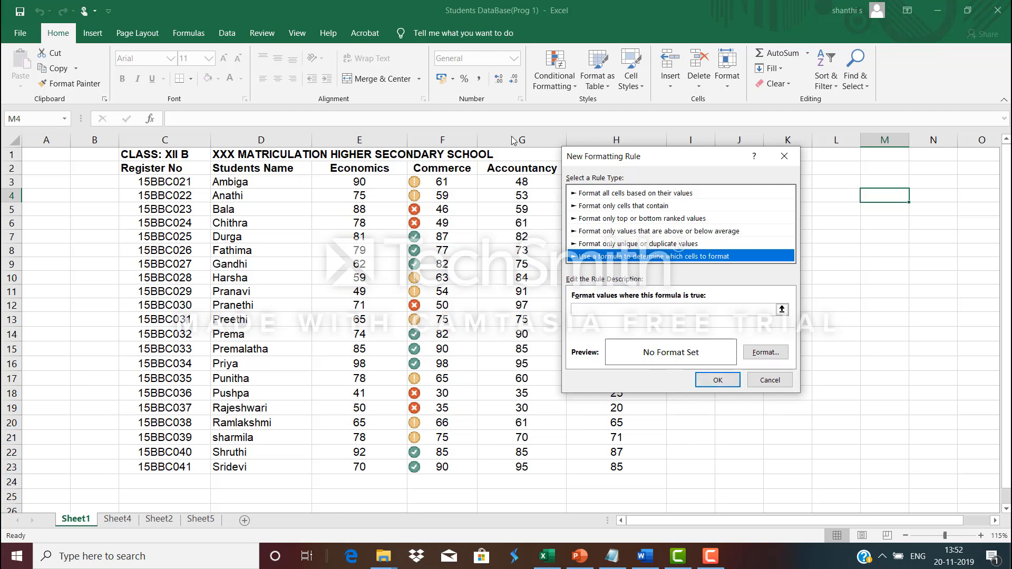
click(717, 380)
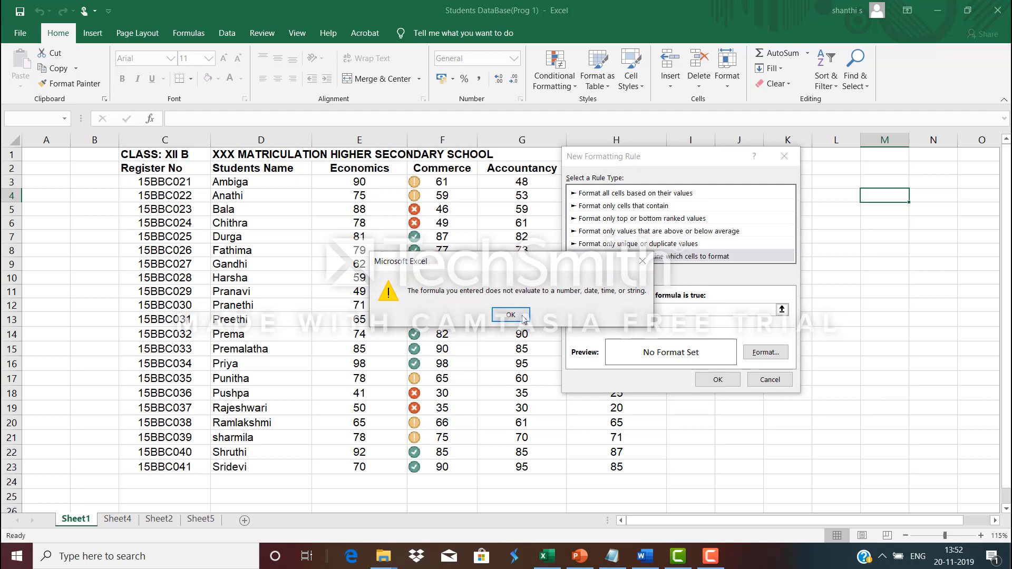
click(525, 316)
click(770, 380)
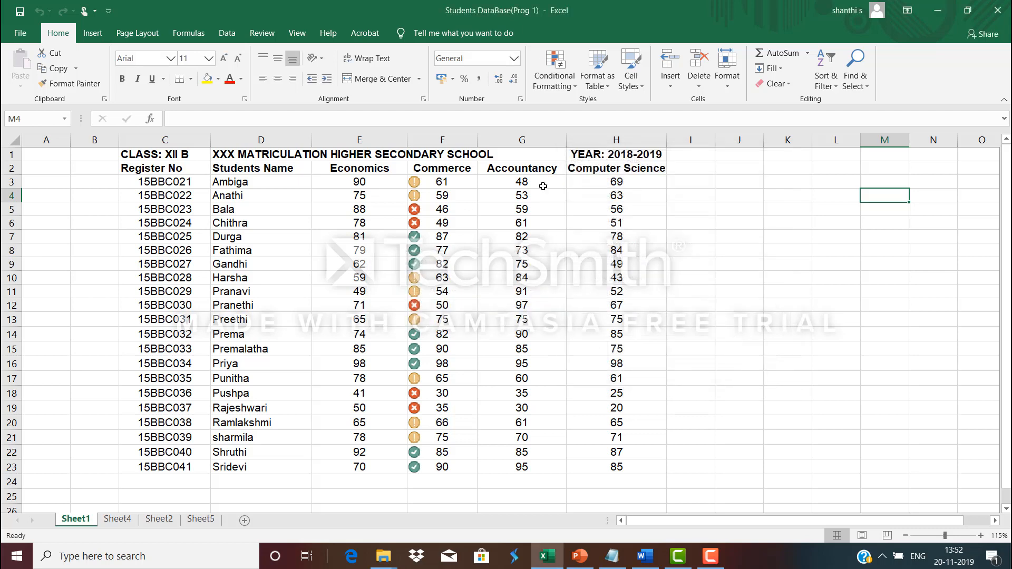
Step: Start a new conditional formatting rule for the Accountancy column, formatting all cells by value with the Data Bar style
click(525, 140)
click(554, 74)
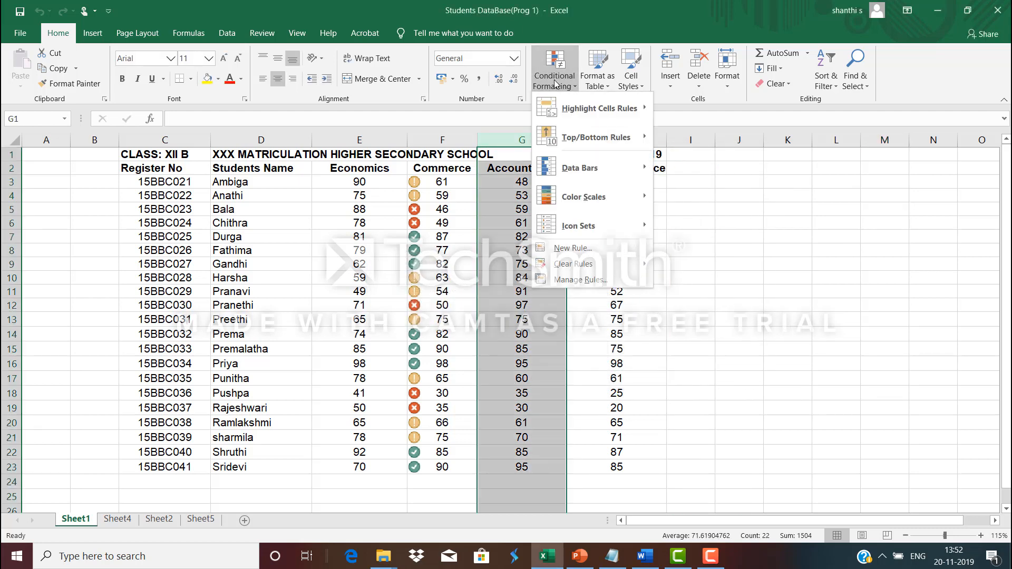
click(575, 247)
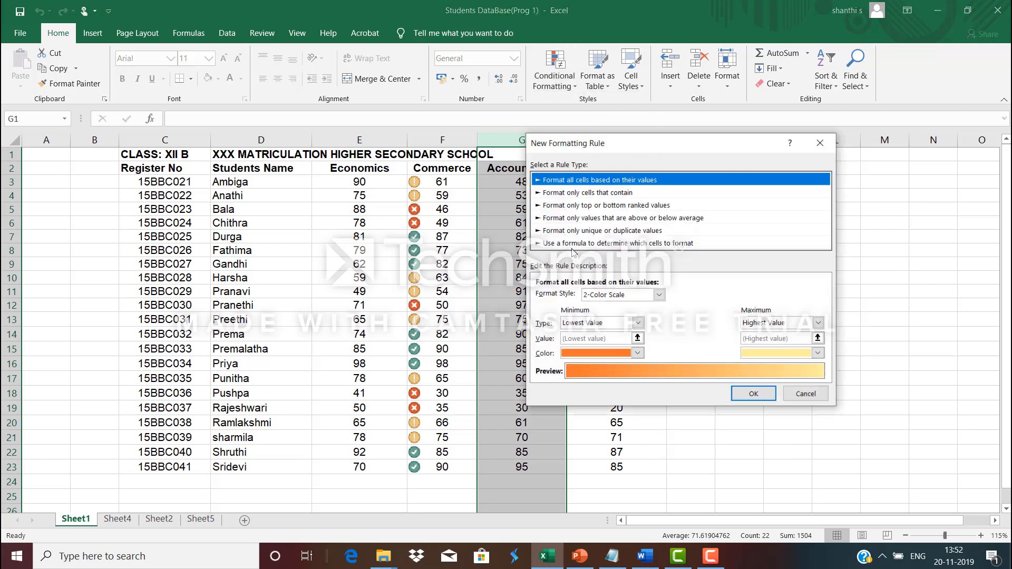
click(627, 296)
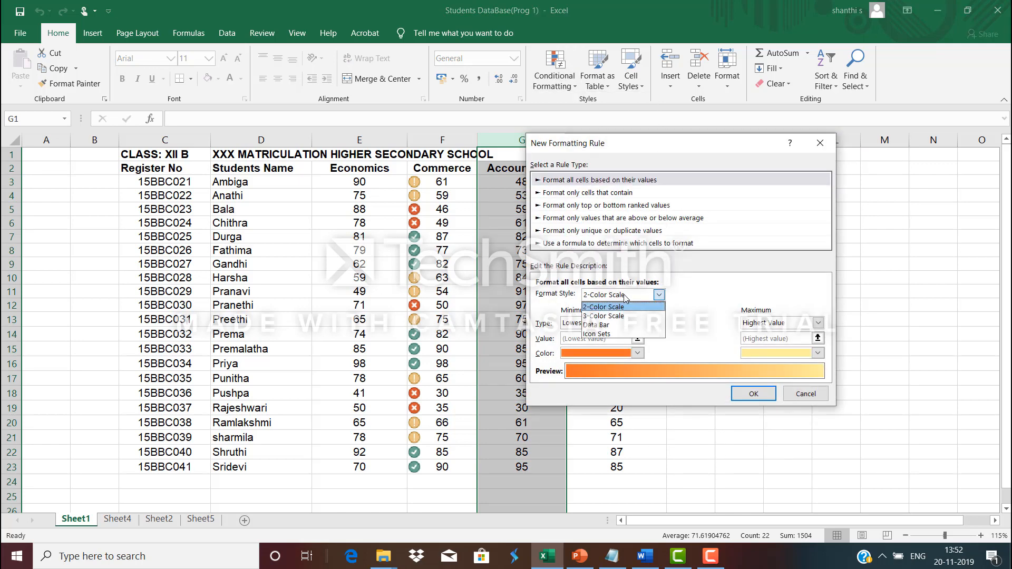
click(613, 325)
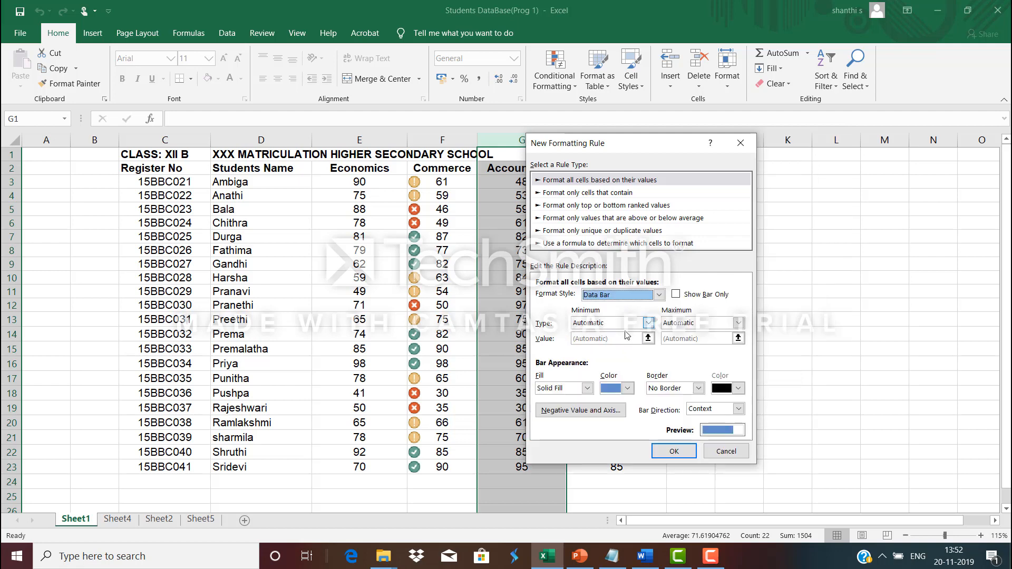
Step: Give the data bars a light green color with Gradient Fill and create the rule on the Accountancy column
click(627, 389)
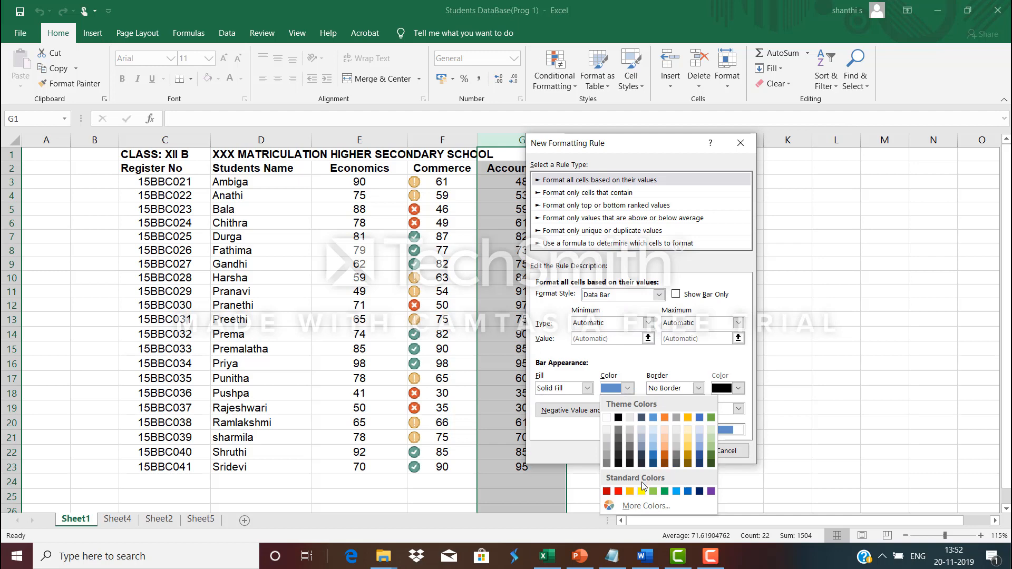
click(653, 491)
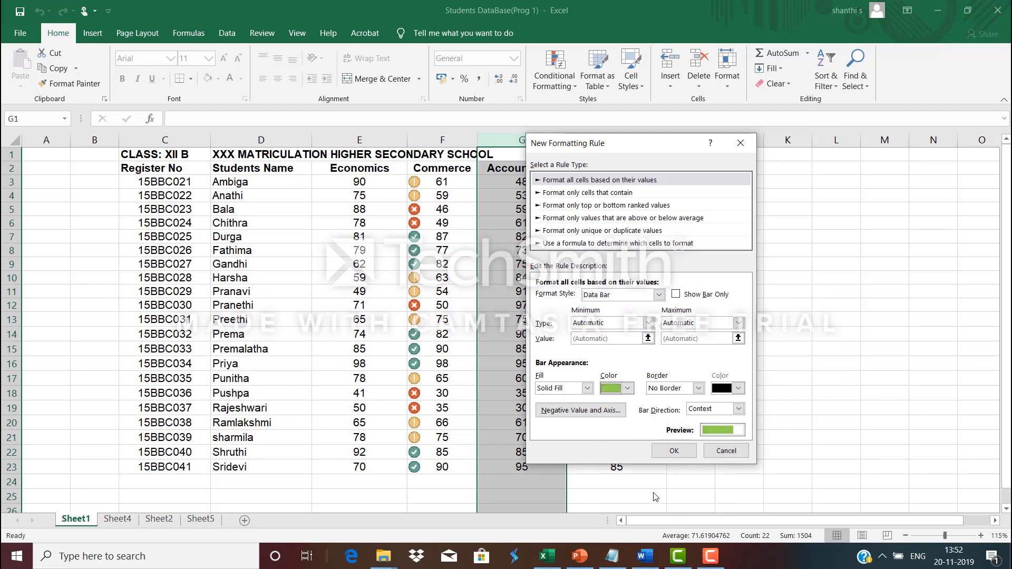
click(587, 389)
click(577, 412)
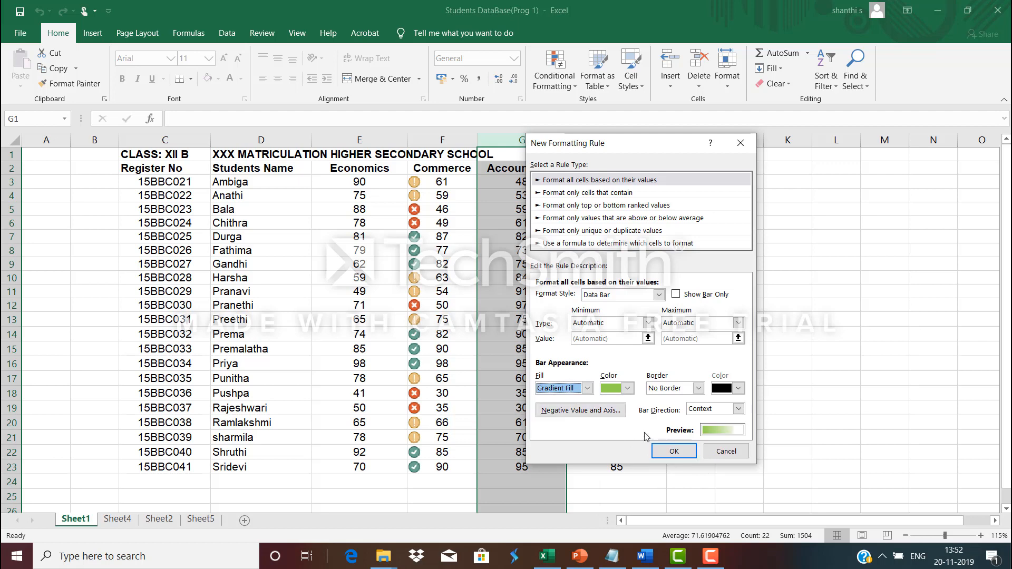
click(671, 452)
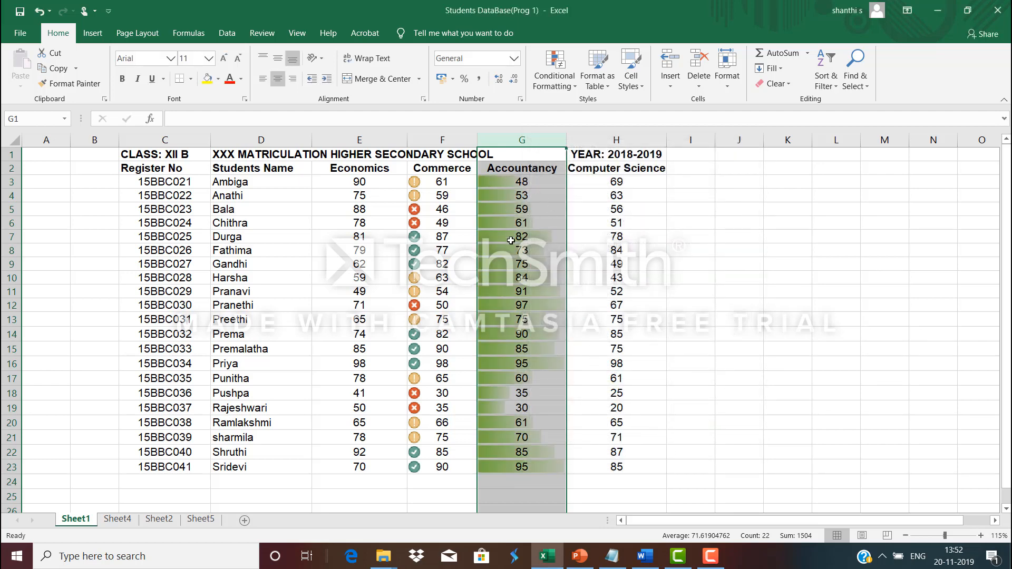
click(738, 390)
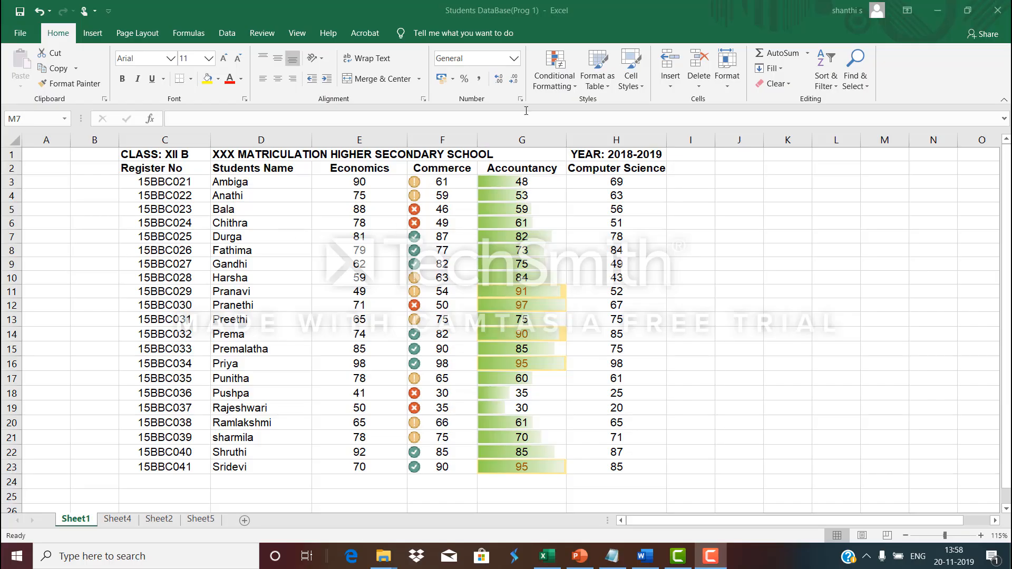
Step: Open the Conditional Formatting Rules Manager and list the formatting rules for This Worksheet
click(558, 74)
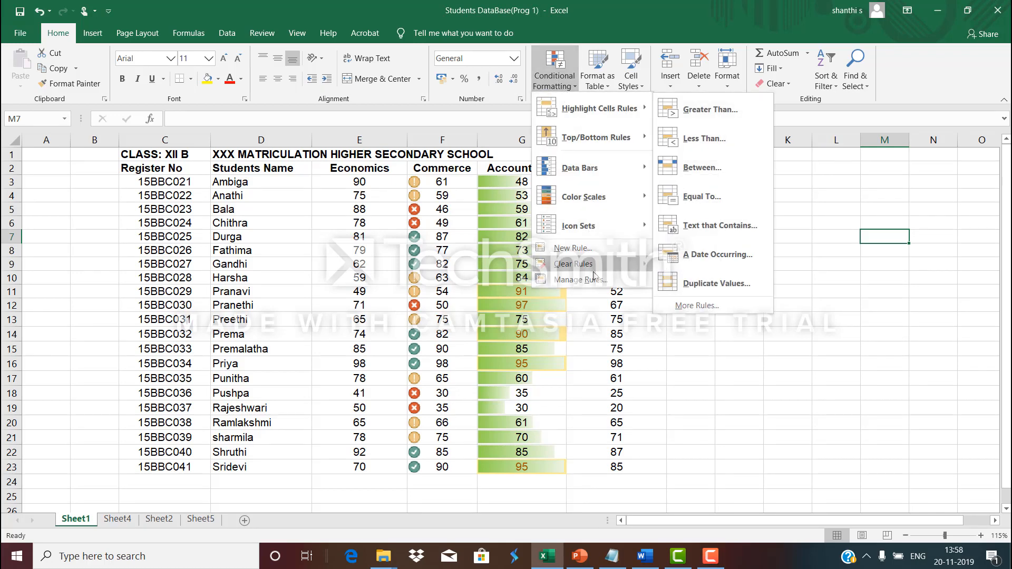
click(581, 279)
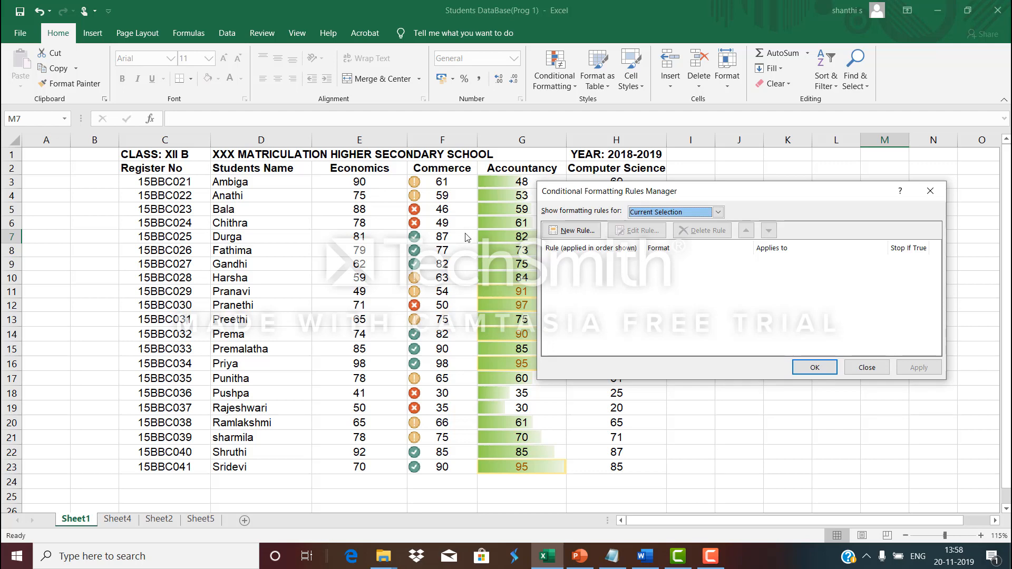
click(662, 214)
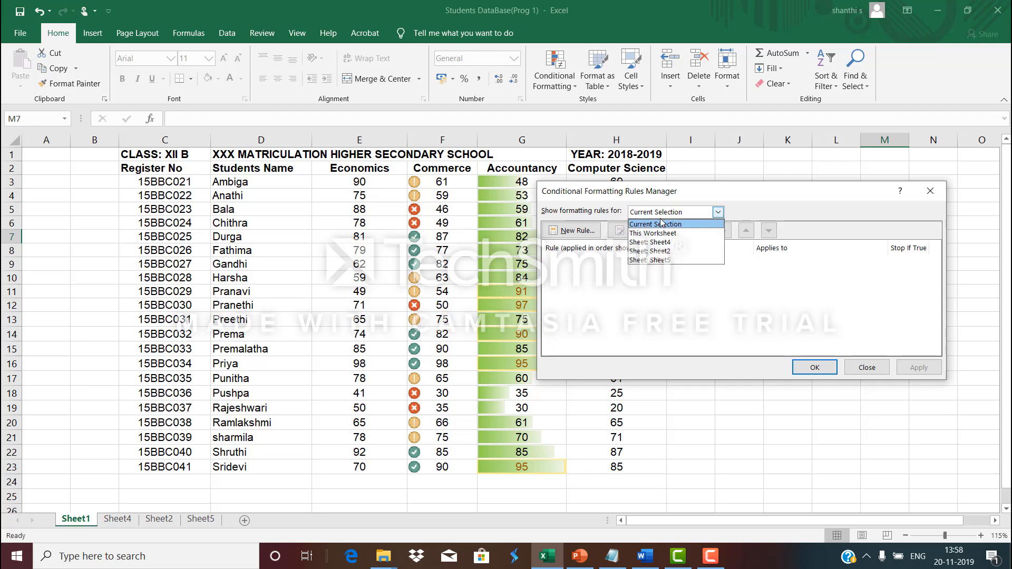
click(658, 233)
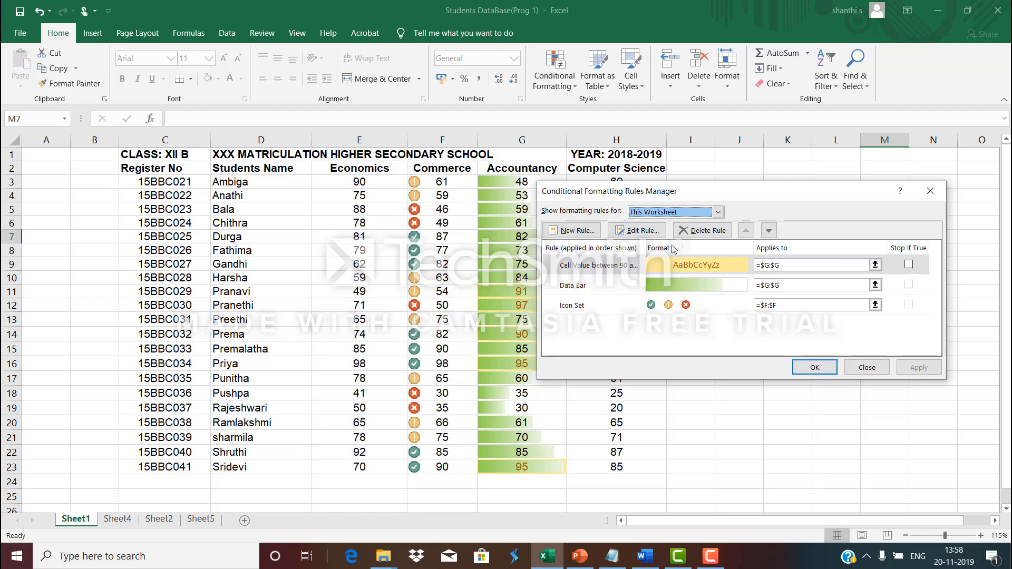
Step: Edit the Data Bar rule to use a darker blue theme color and apply it to the Accountancy column
click(648, 282)
double_click(662, 285)
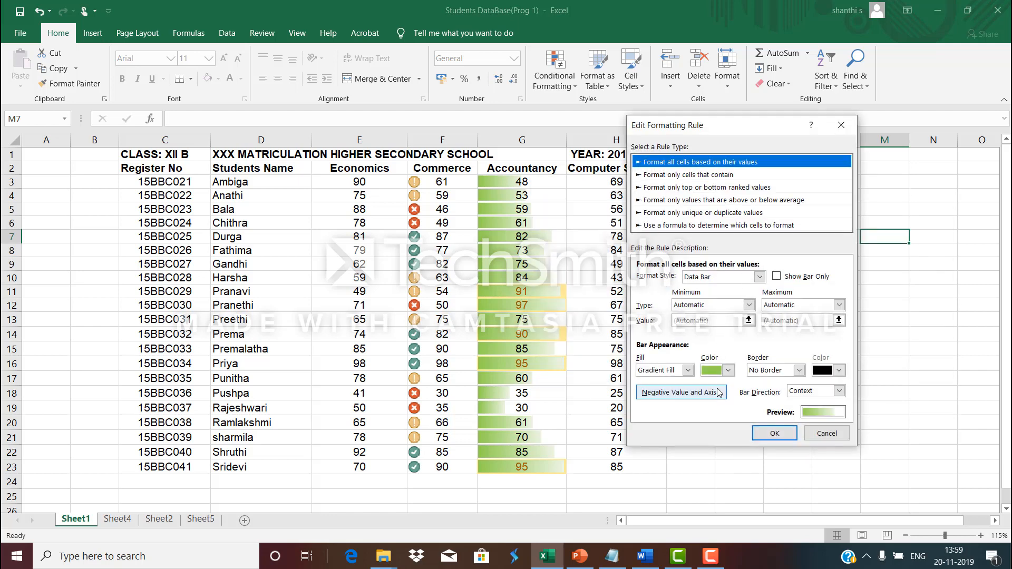
click(727, 371)
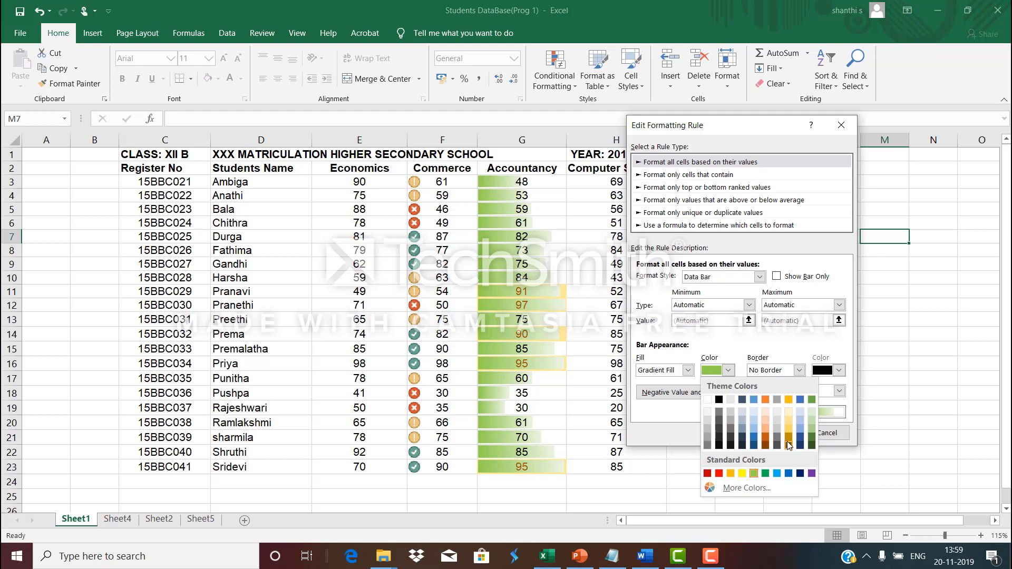
click(754, 439)
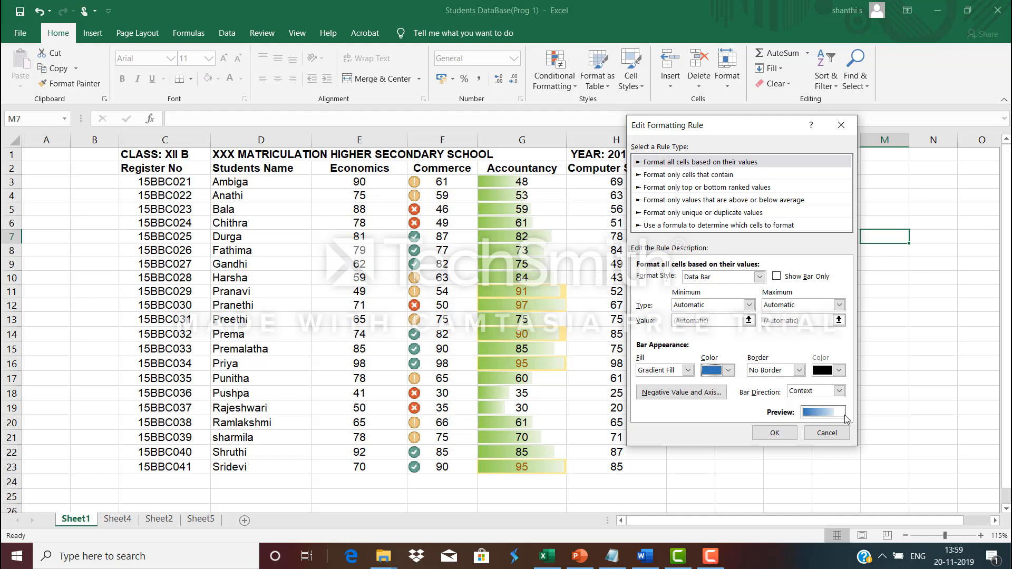
click(775, 434)
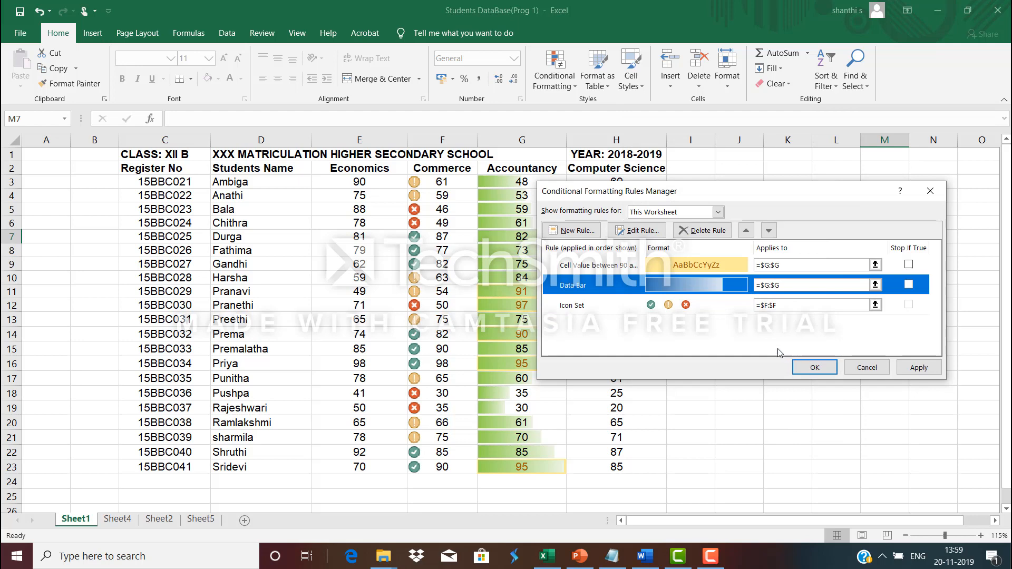
click(725, 309)
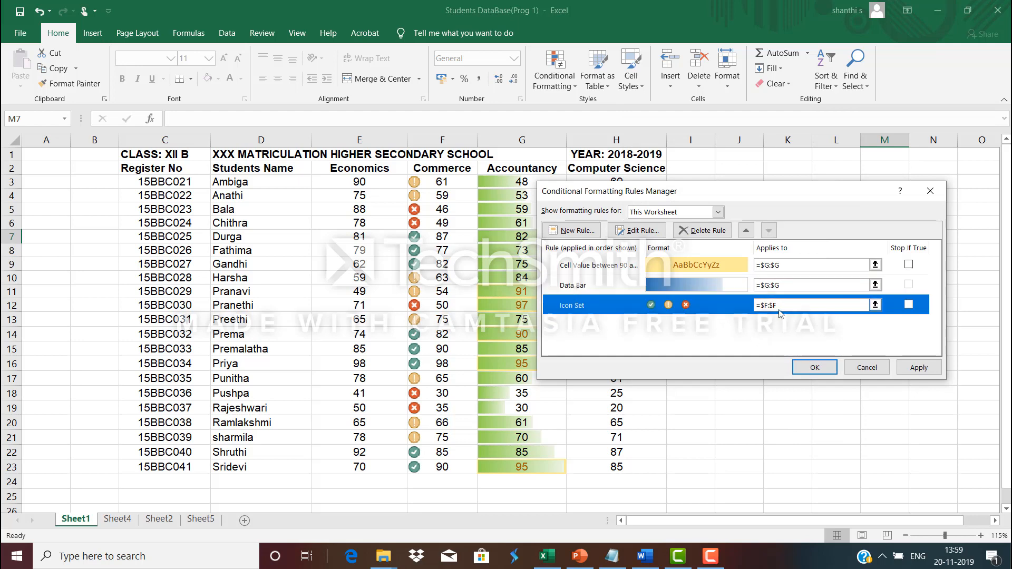
click(918, 369)
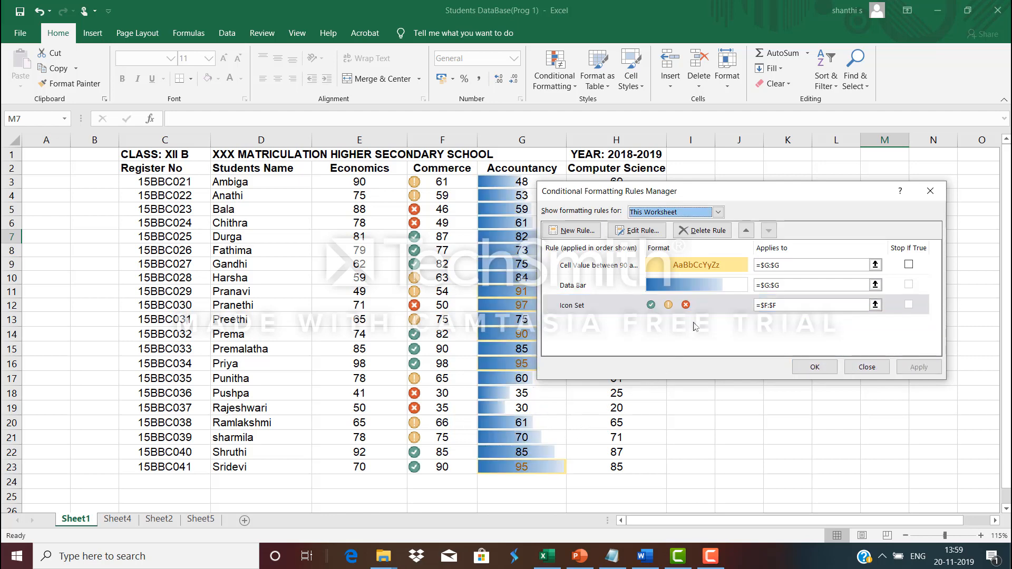
Step: Change the Data Bar rule's color to a light orange theme color and apply the change
click(738, 280)
click(645, 232)
click(727, 370)
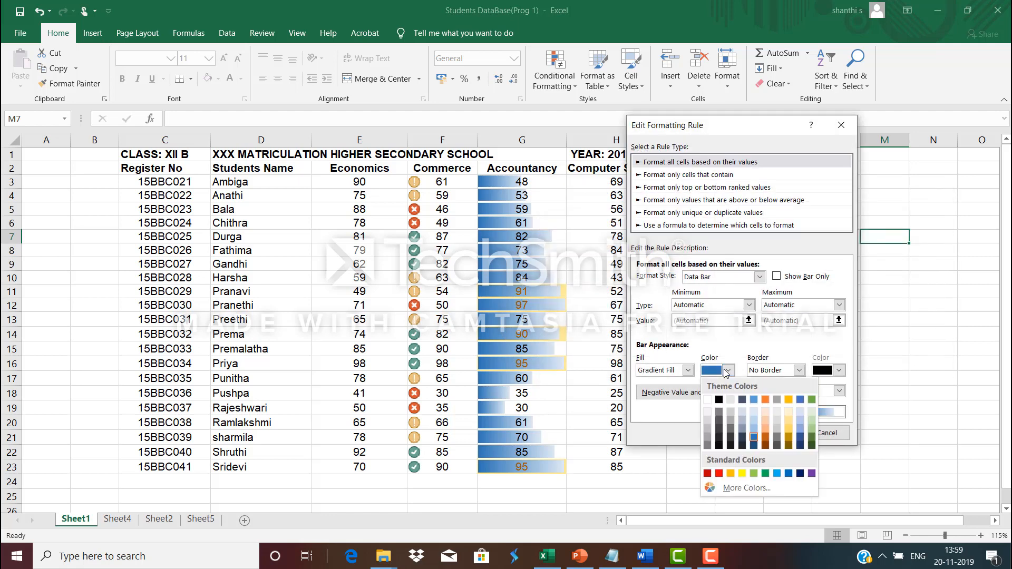
click(766, 417)
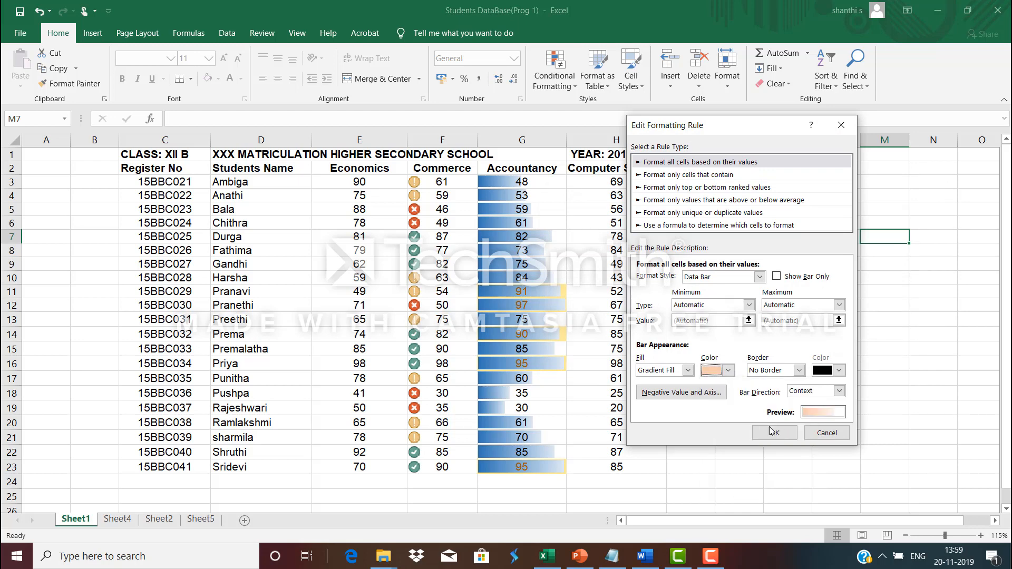
click(774, 433)
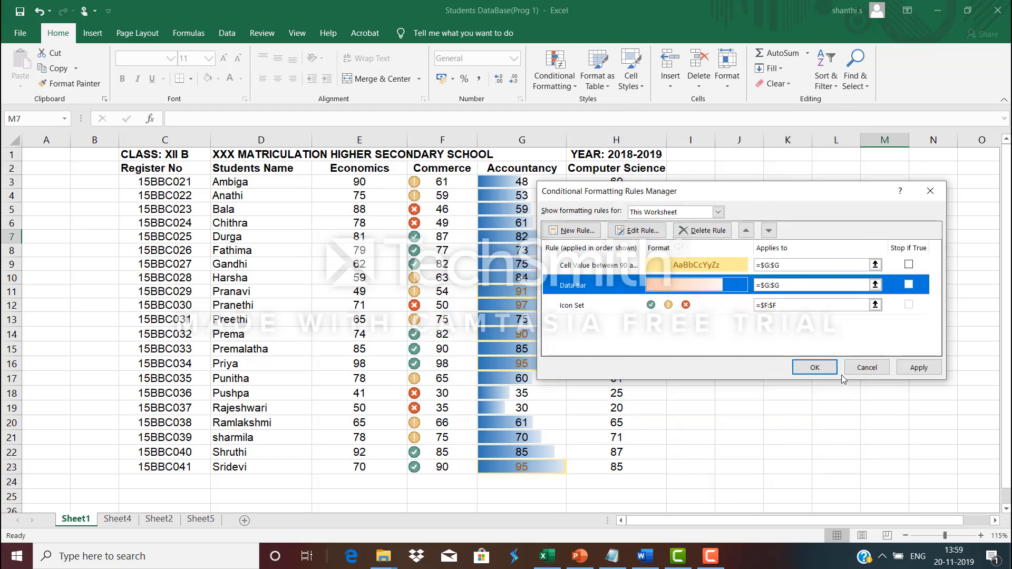
click(919, 367)
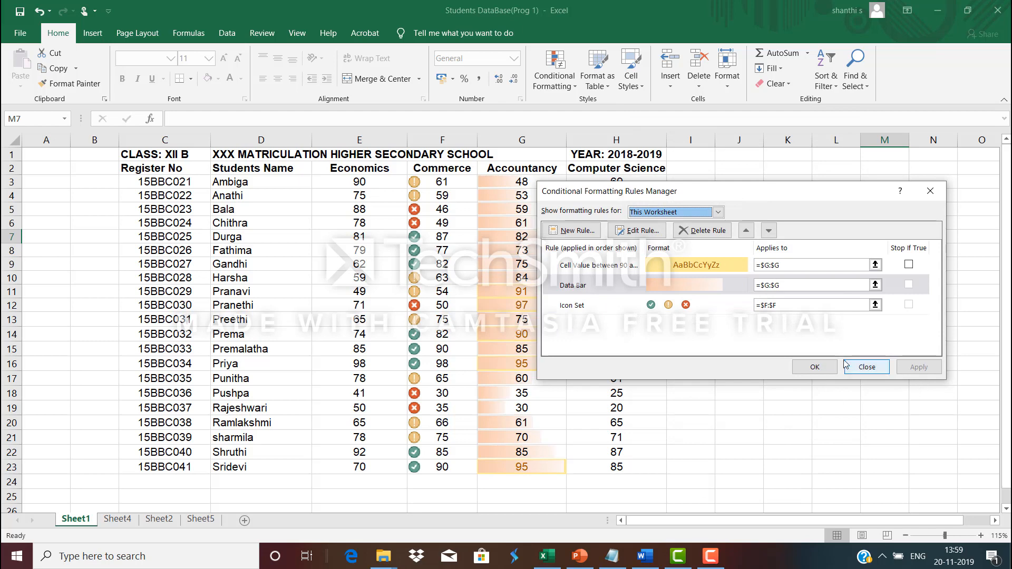
Step: Delete the Icon Set rule from the Commerce column, apply the deletion and close the rules manager
click(712, 289)
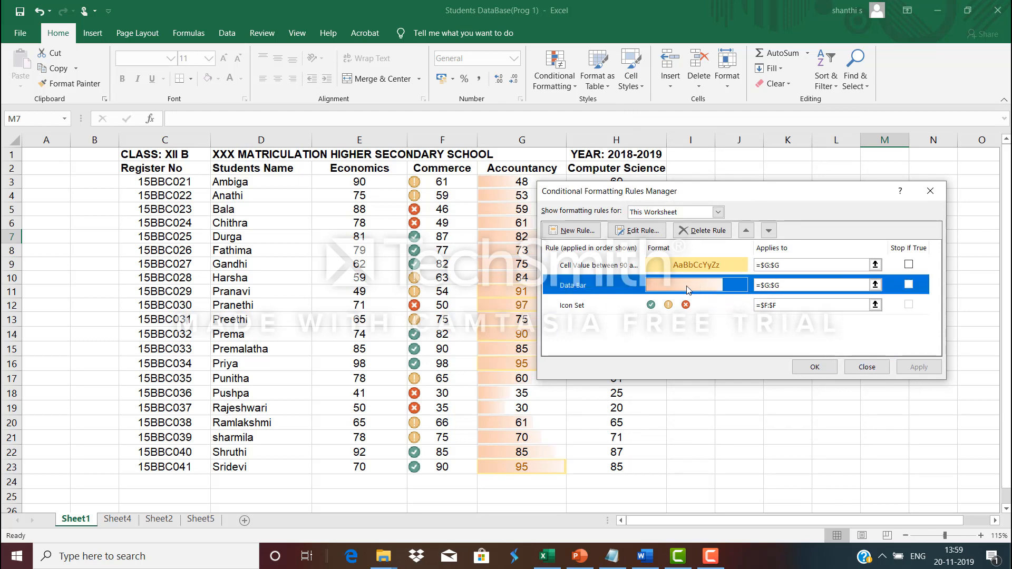
click(722, 307)
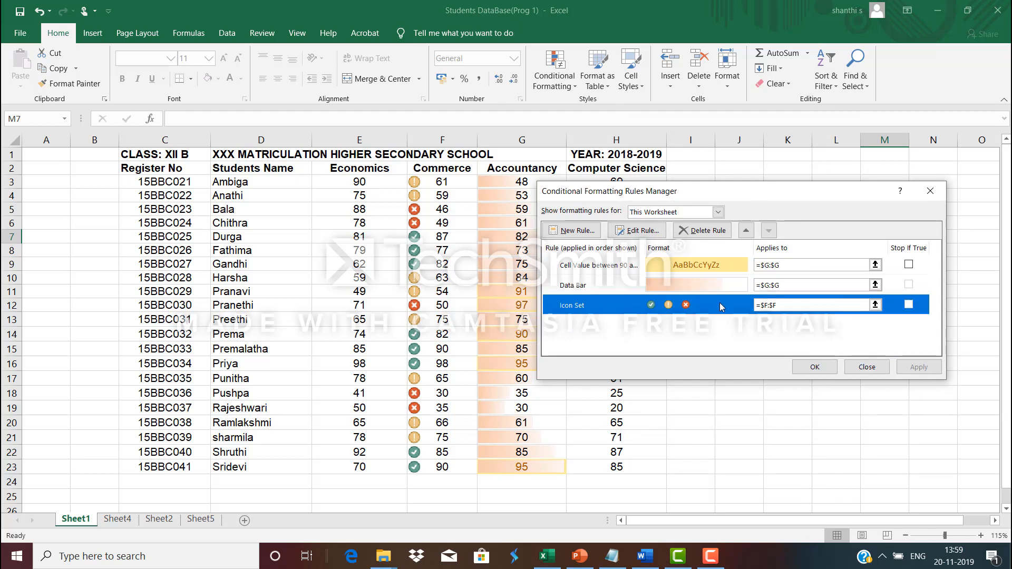
click(717, 231)
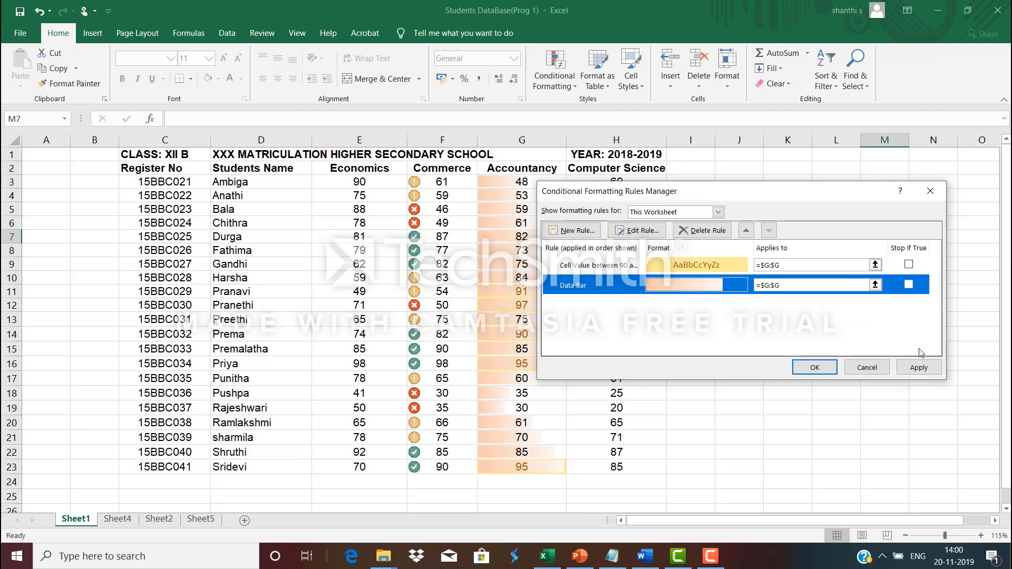
click(907, 368)
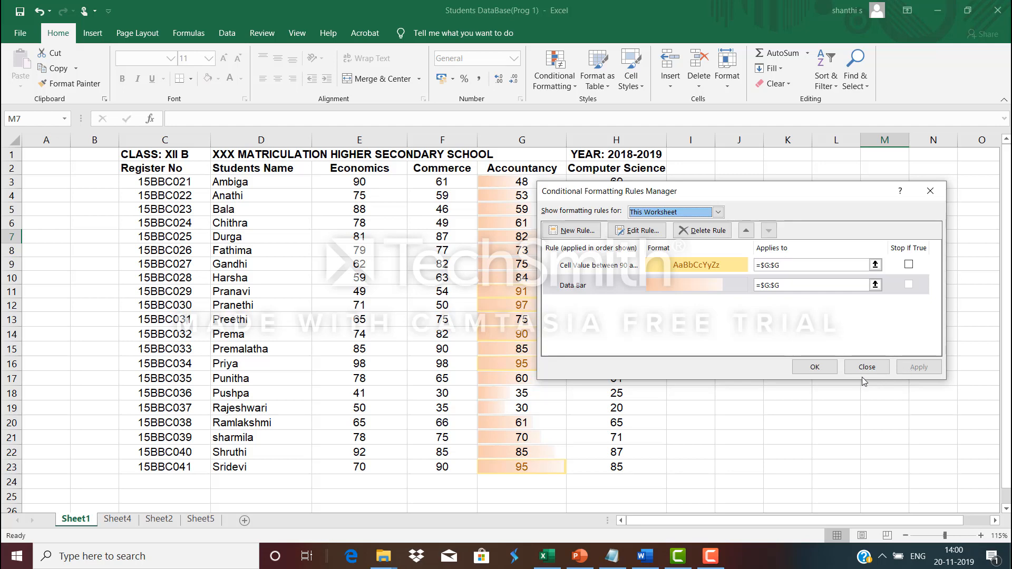
click(814, 368)
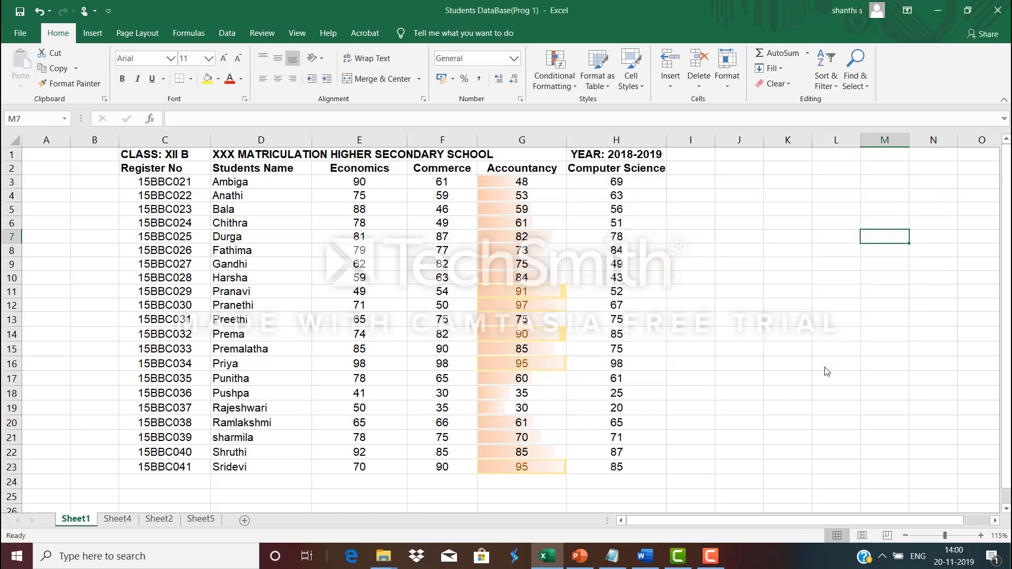